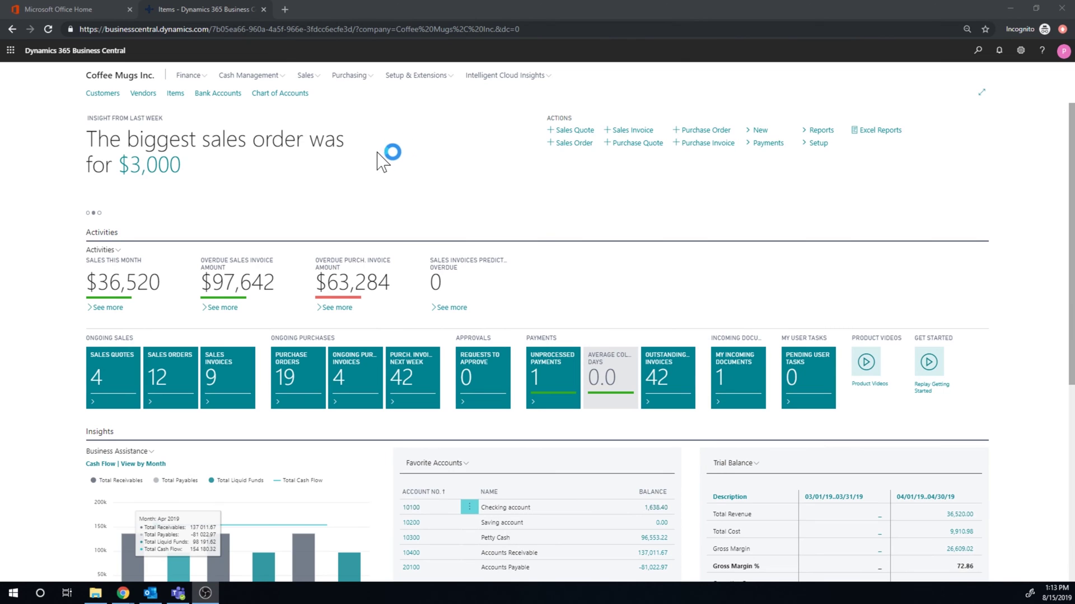
# - Open the NORTH location card and review its Directed Put-away and Pick and cross-docking settings
pyautogui.click(978, 52)
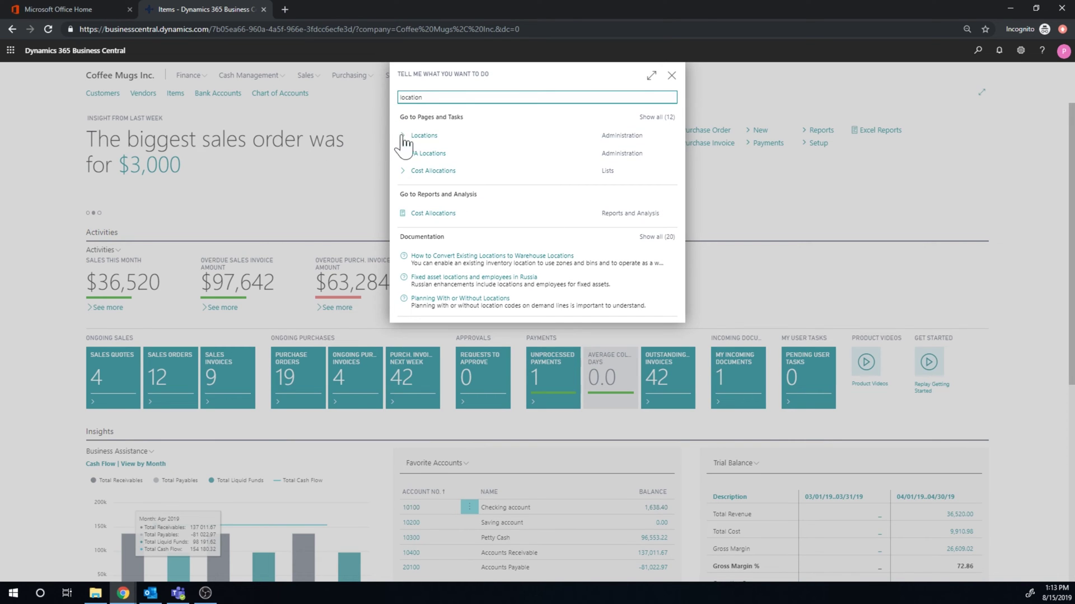
pyautogui.click(403, 137)
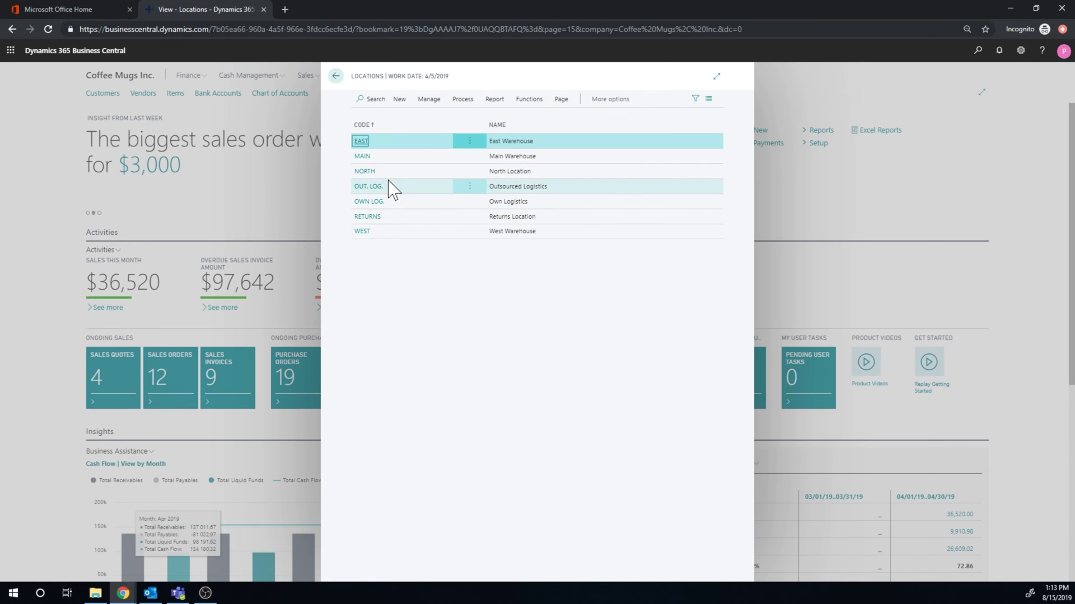
pyautogui.click(364, 171)
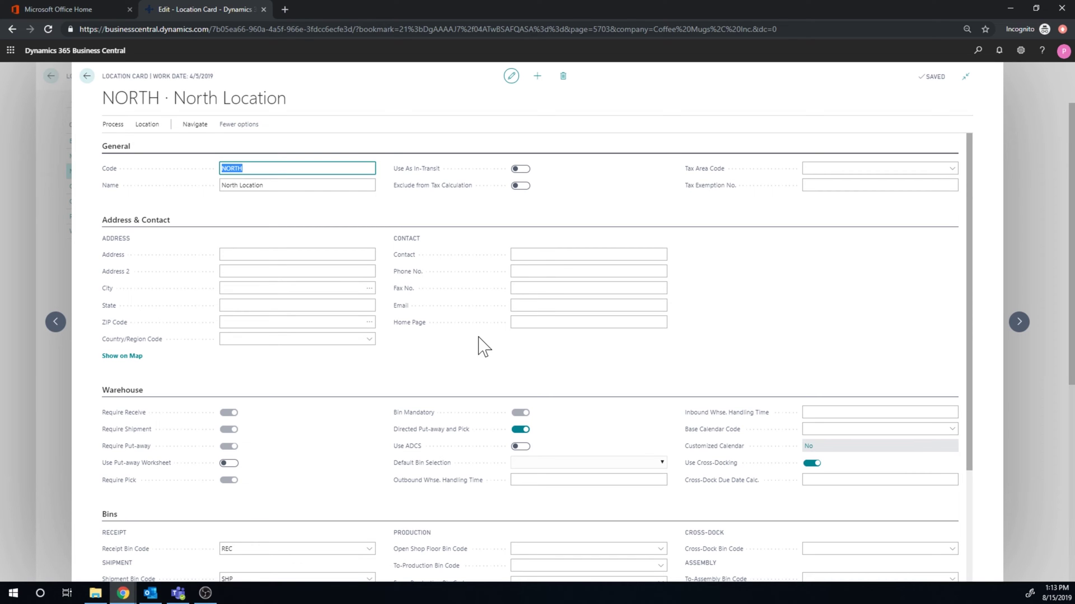
pyautogui.moveTo(430, 440)
pyautogui.scroll(-3, 353, 432)
pyautogui.scroll(3, 372, 379)
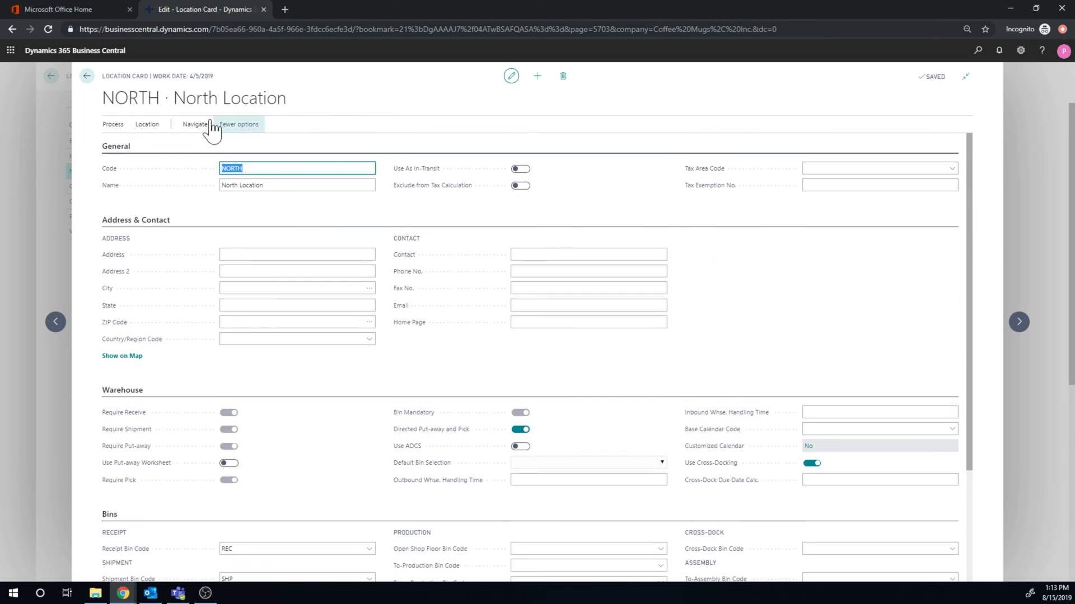
pyautogui.click(197, 124)
pyautogui.click(140, 144)
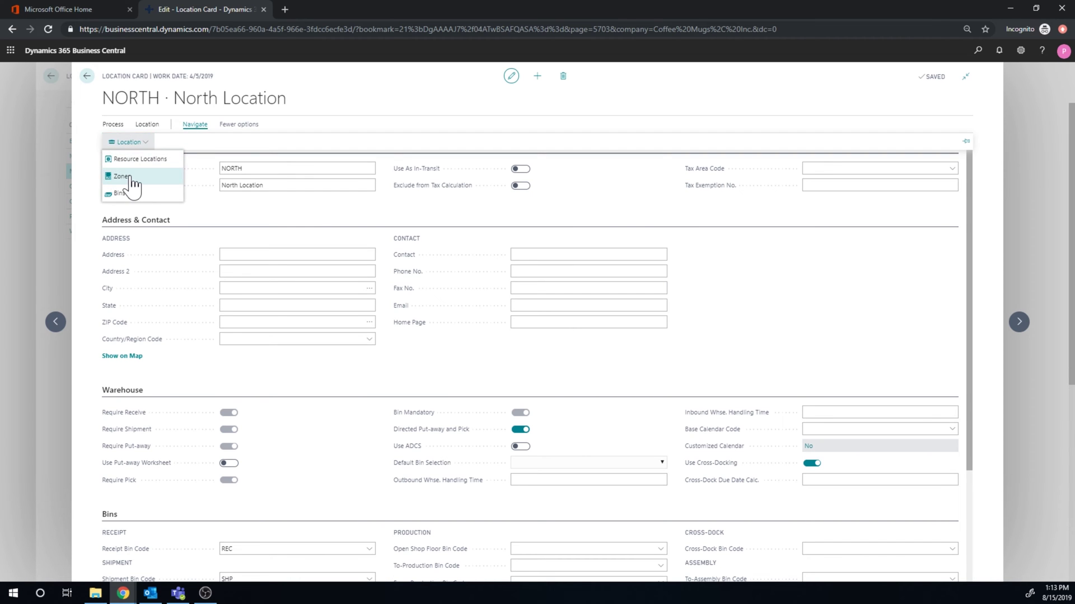
pyautogui.click(134, 178)
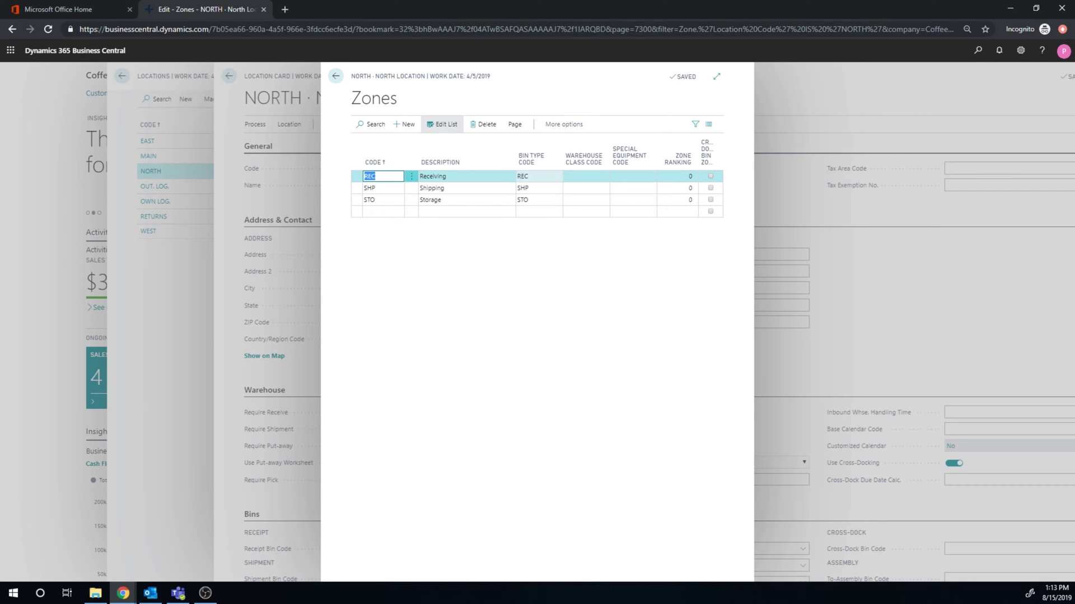
pyautogui.click(556, 177)
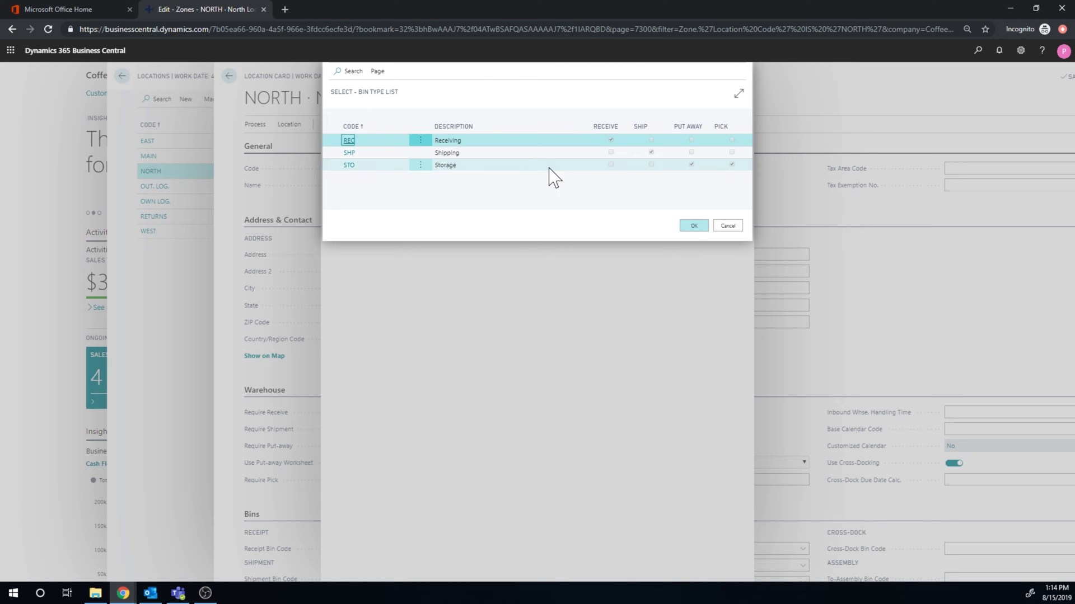
pyautogui.press('Return')
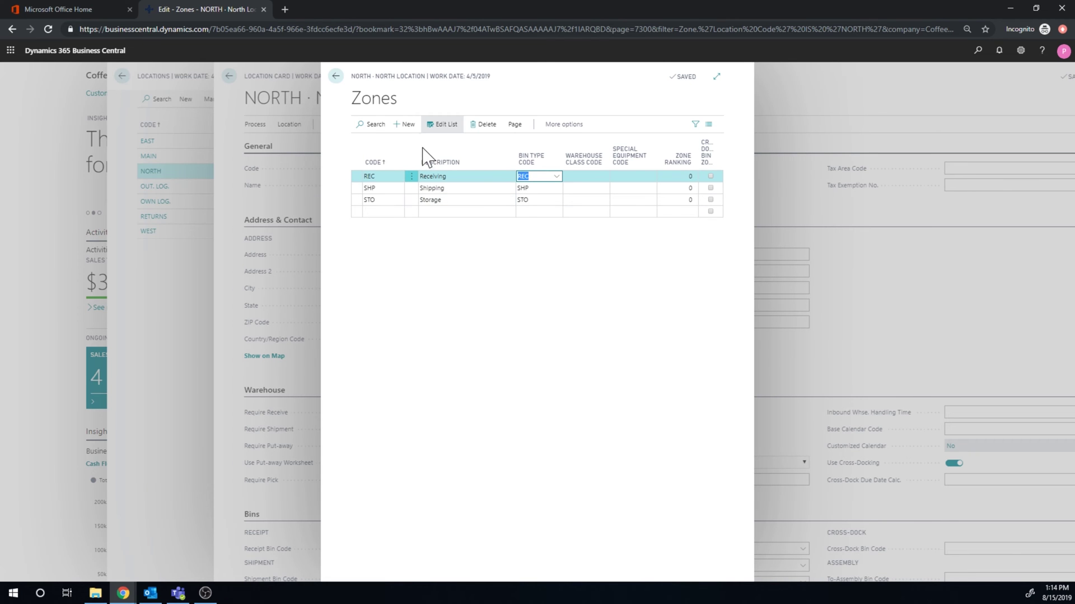
pyautogui.press('Escape')
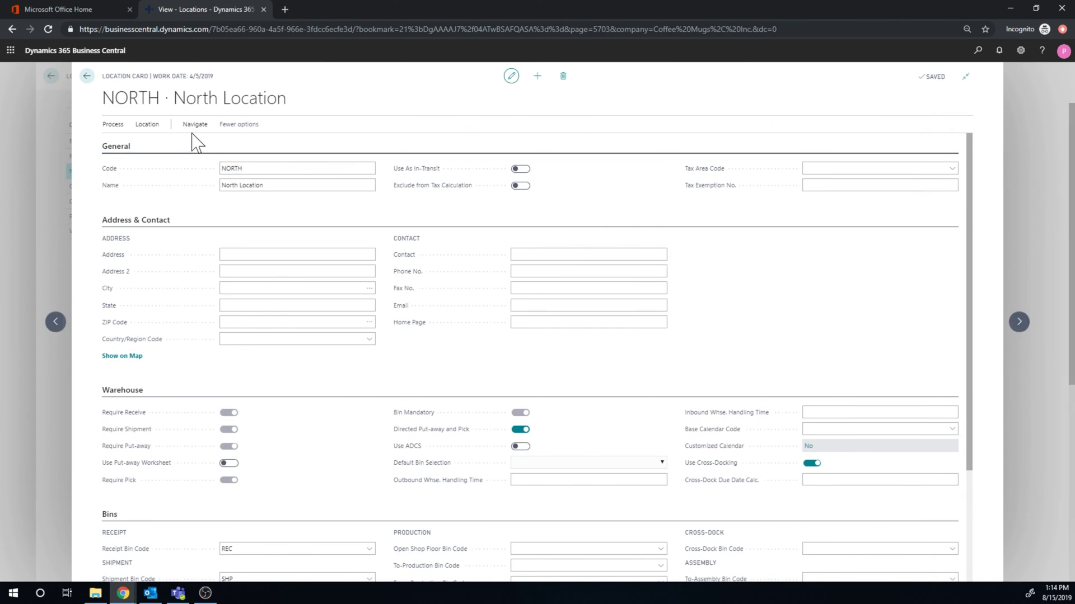
pyautogui.click(193, 126)
pyautogui.click(136, 144)
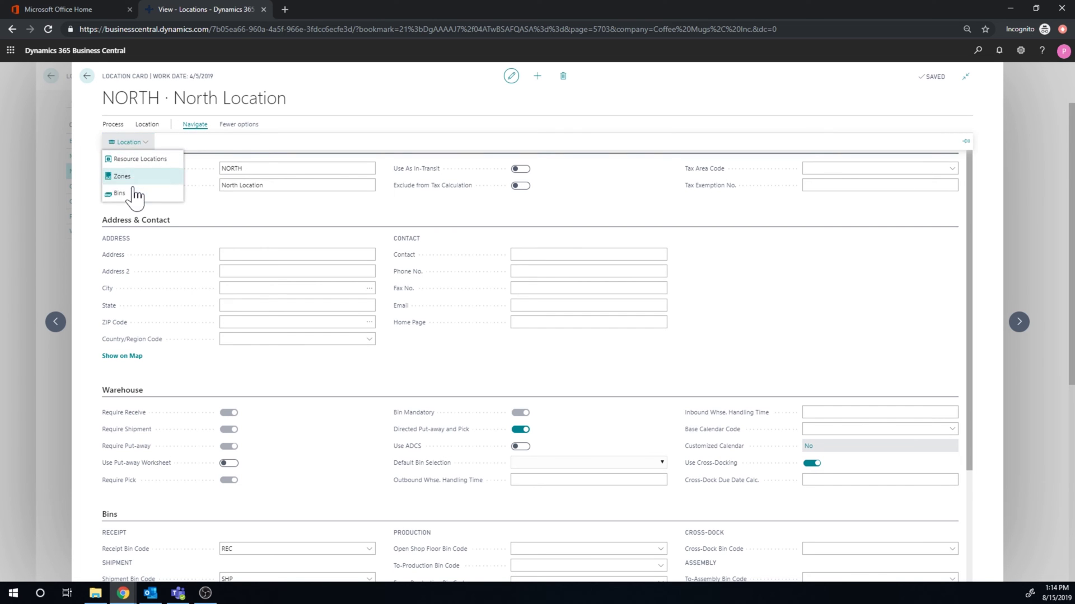
pyautogui.click(122, 193)
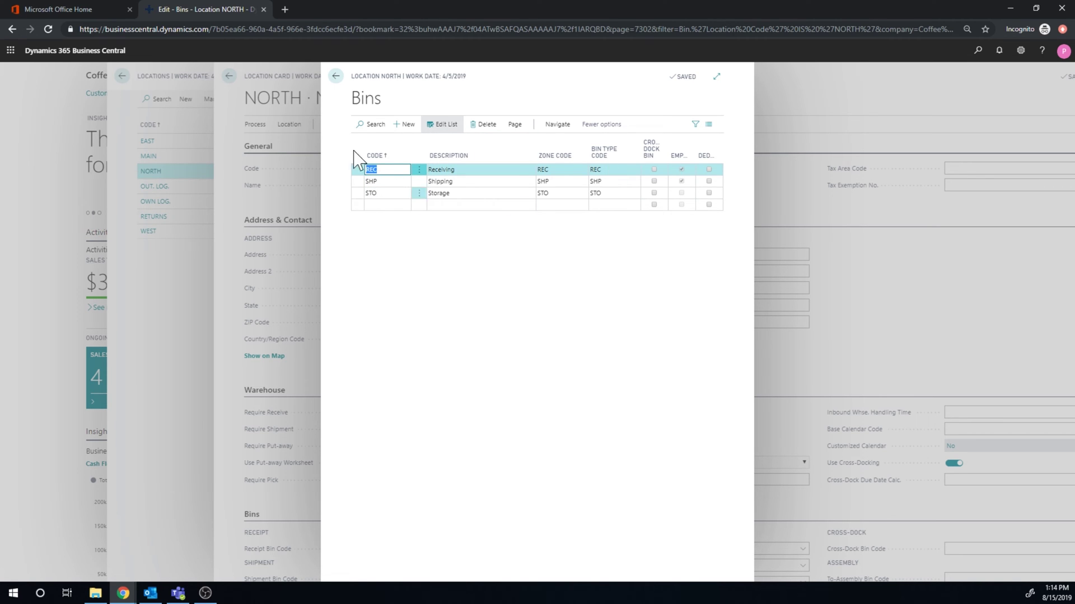
pyautogui.click(336, 76)
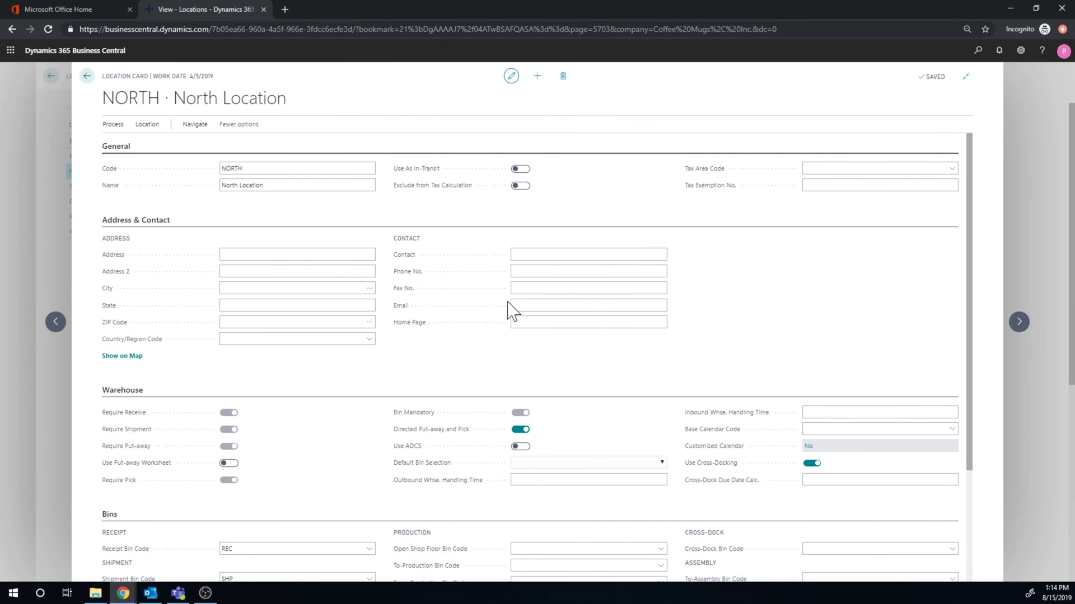
pyautogui.scroll(-3, 559, 347)
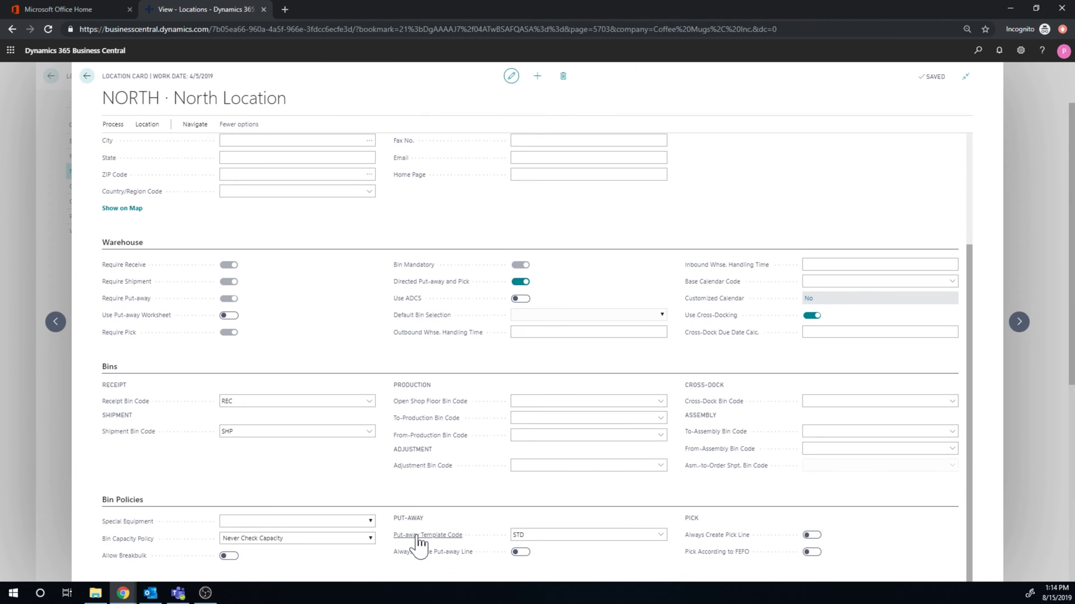
# - Open the STD put-away template from the location's Put-away Template Code to inspect its lines
pyautogui.click(588, 535)
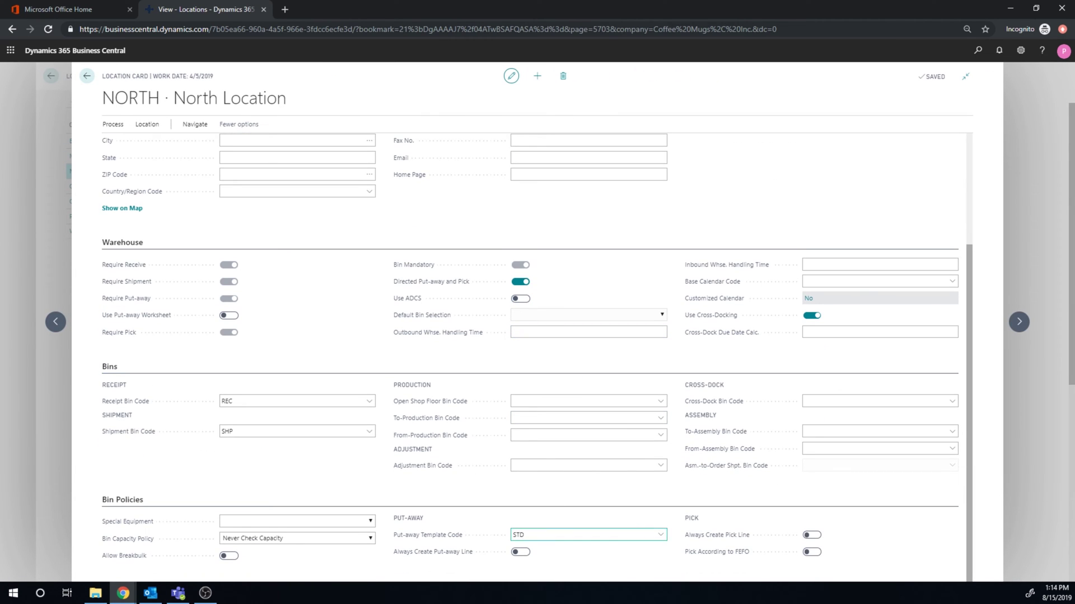
pyautogui.click(661, 536)
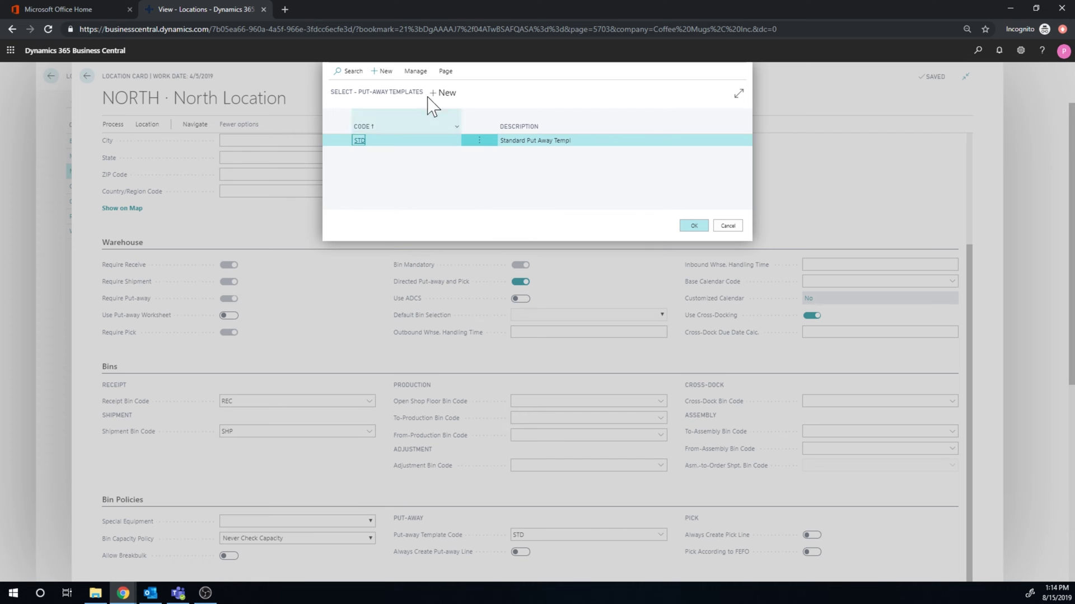
pyautogui.click(416, 71)
pyautogui.click(348, 90)
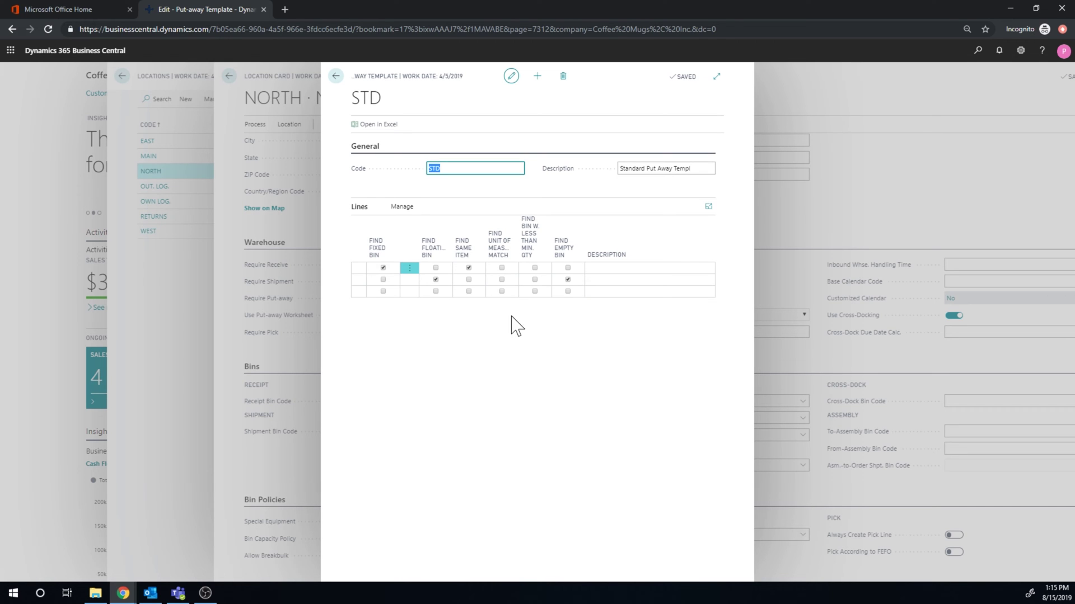
# - Close the STD template without changing the choice and return to the home page
pyautogui.click(337, 77)
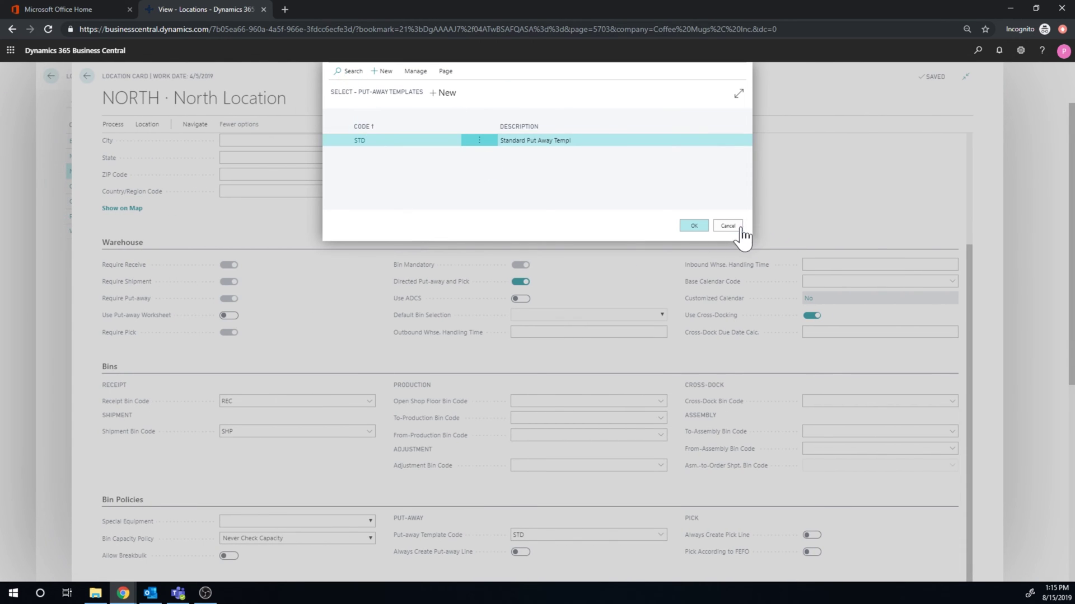
pyautogui.click(741, 229)
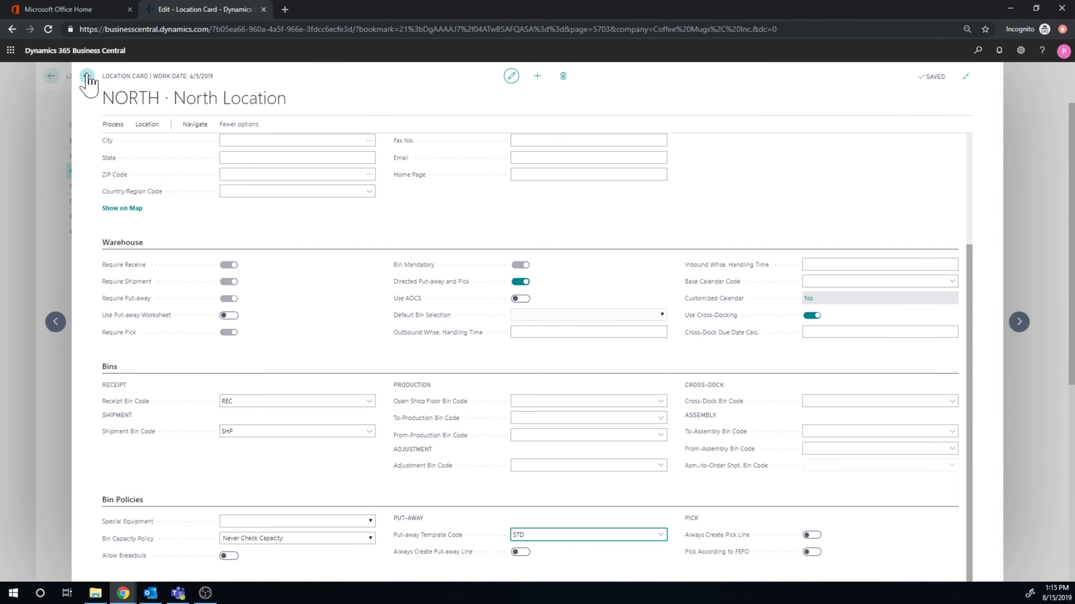
pyautogui.click(88, 76)
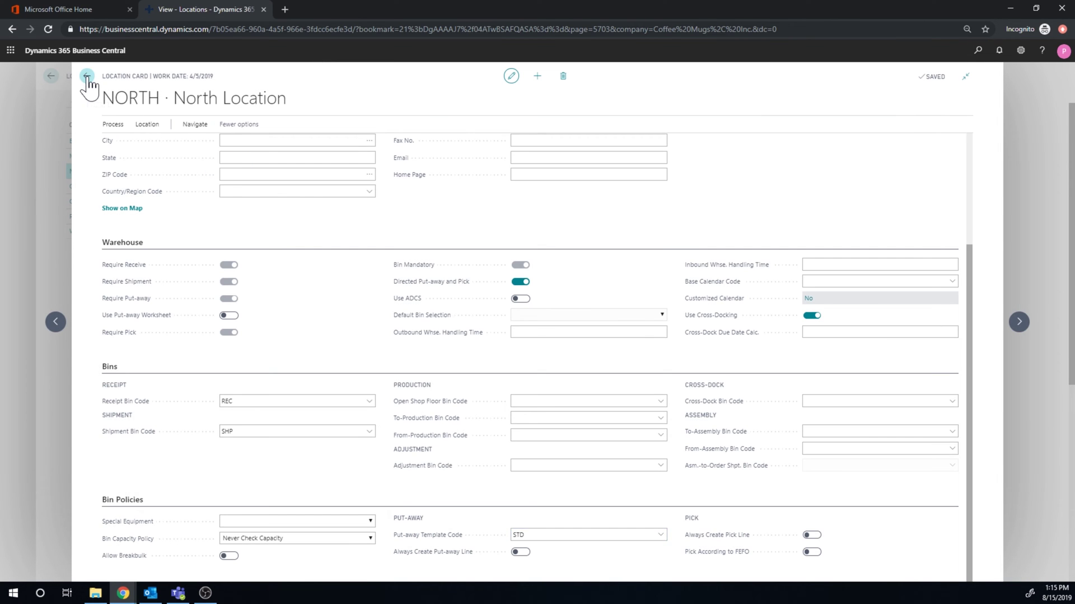
pyautogui.click(336, 76)
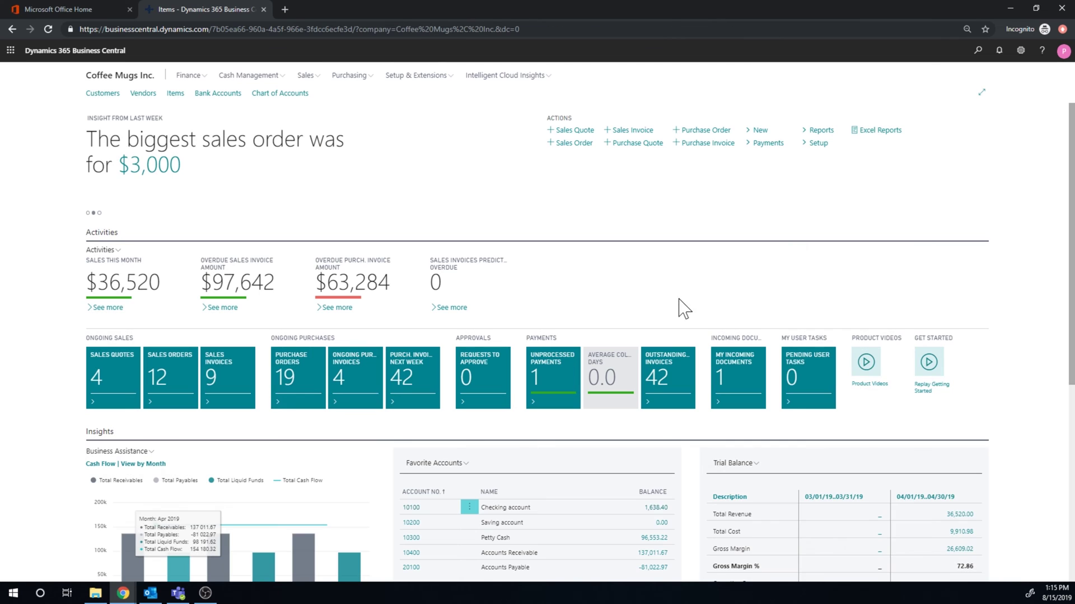
# - Create a new purchase order with Fabrikam, Inc. as the vendor
pyautogui.click(979, 51)
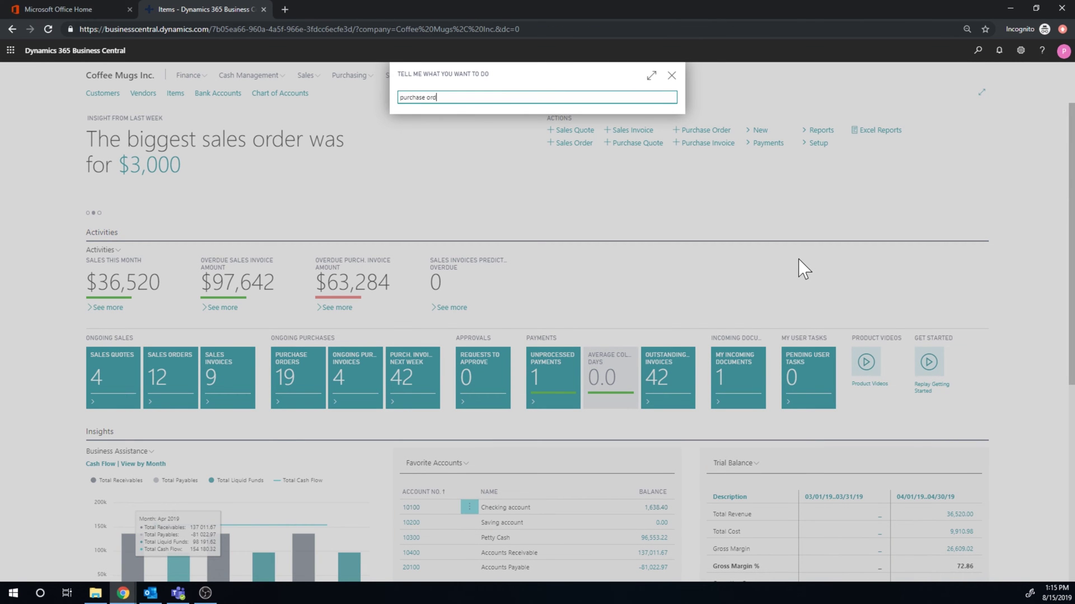
pyautogui.write('purchase ord')
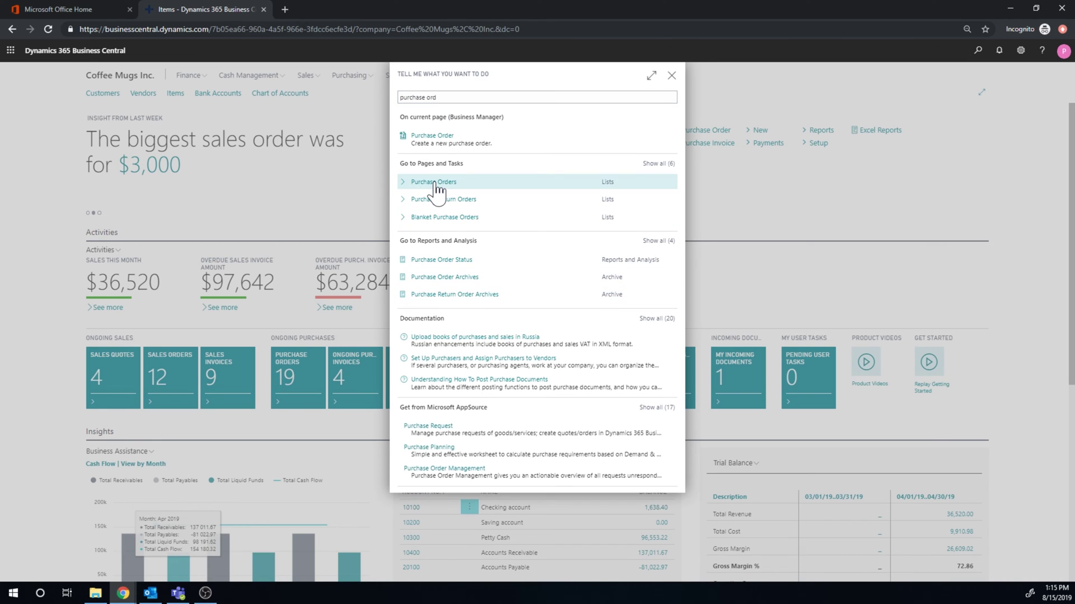
pyautogui.click(434, 188)
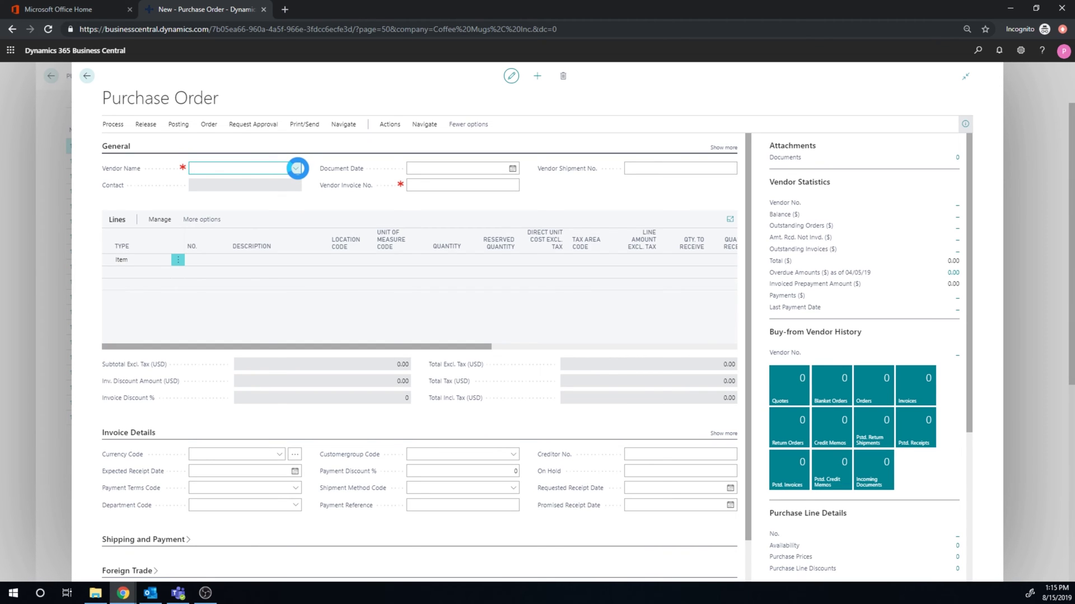
pyautogui.click(296, 167)
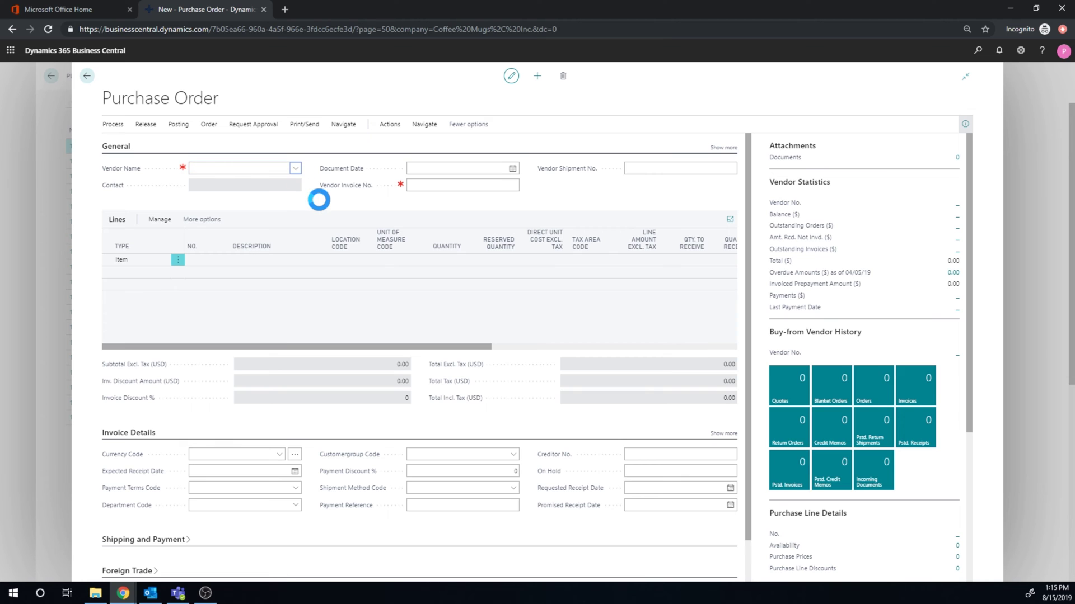
pyautogui.click(296, 168)
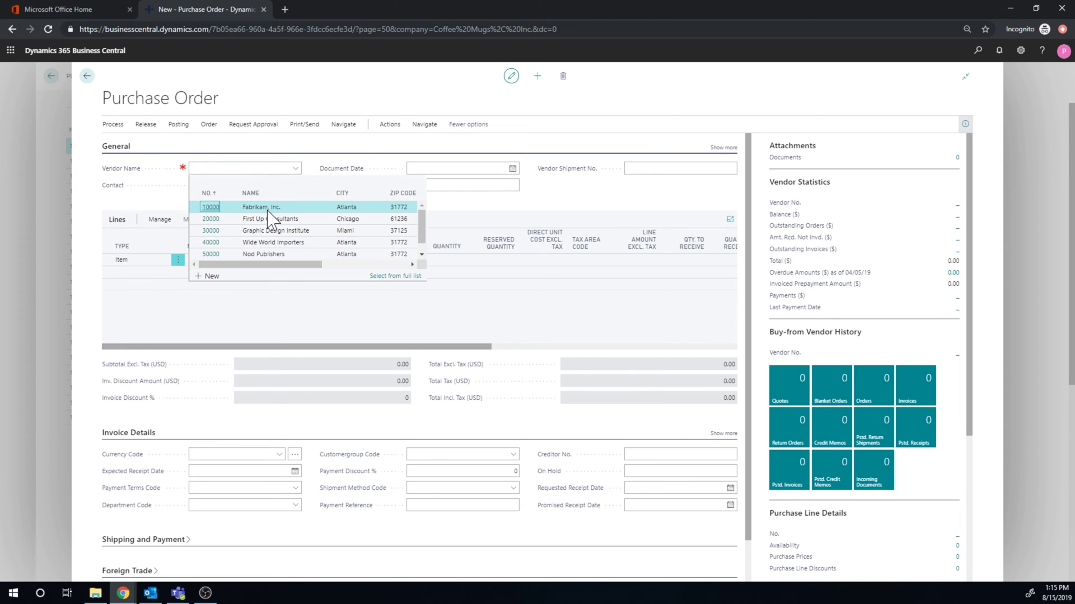
pyautogui.click(335, 205)
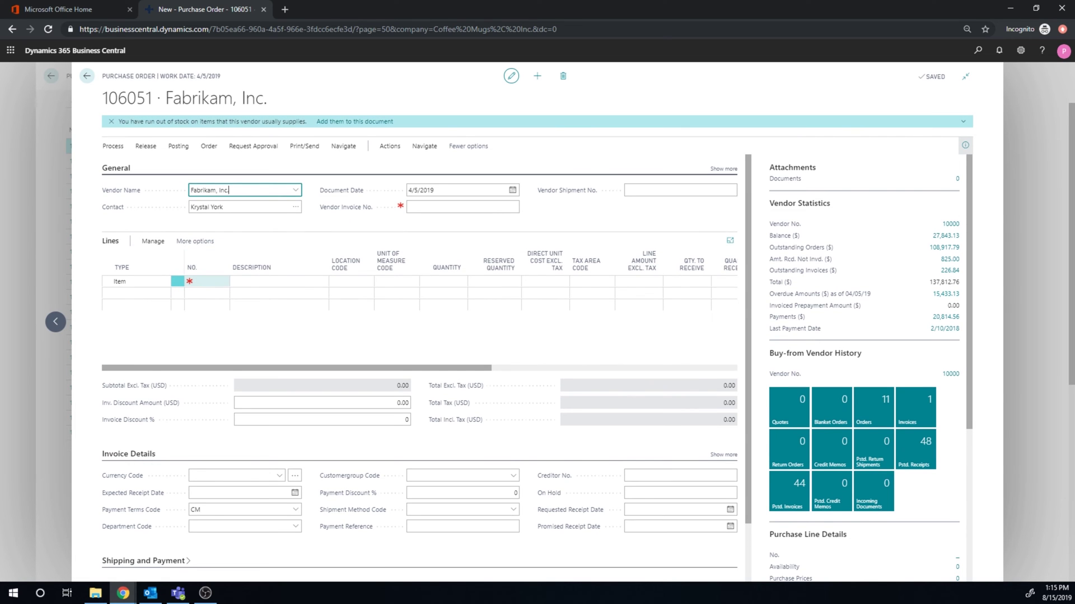
pyautogui.click(217, 282)
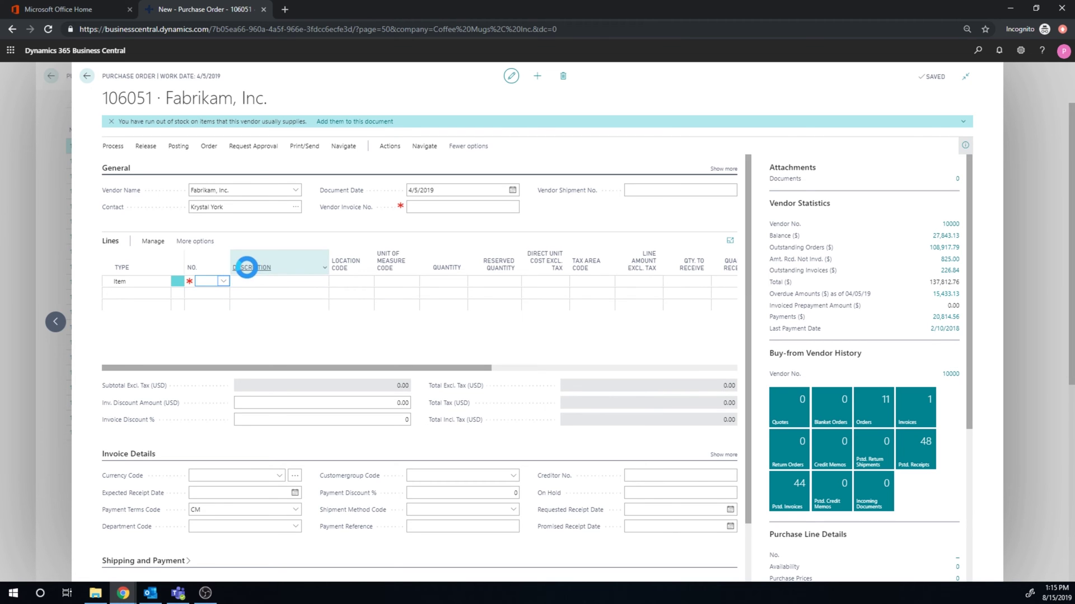
# - Add an order line for 50 of item 1001, INECTA Coffee Mug, at location NORTH
pyautogui.click(223, 281)
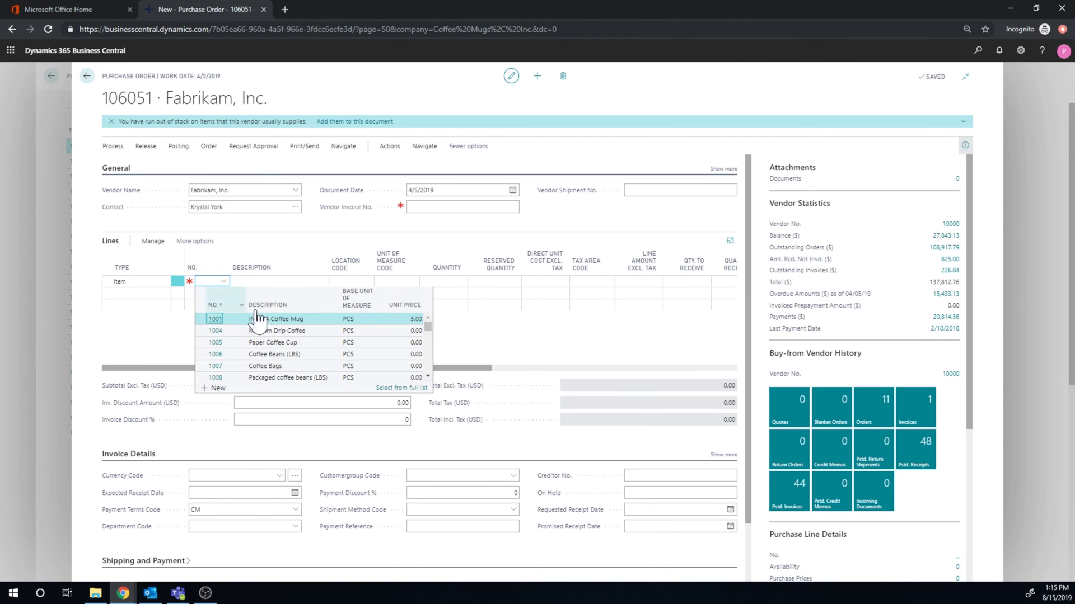
pyautogui.click(272, 319)
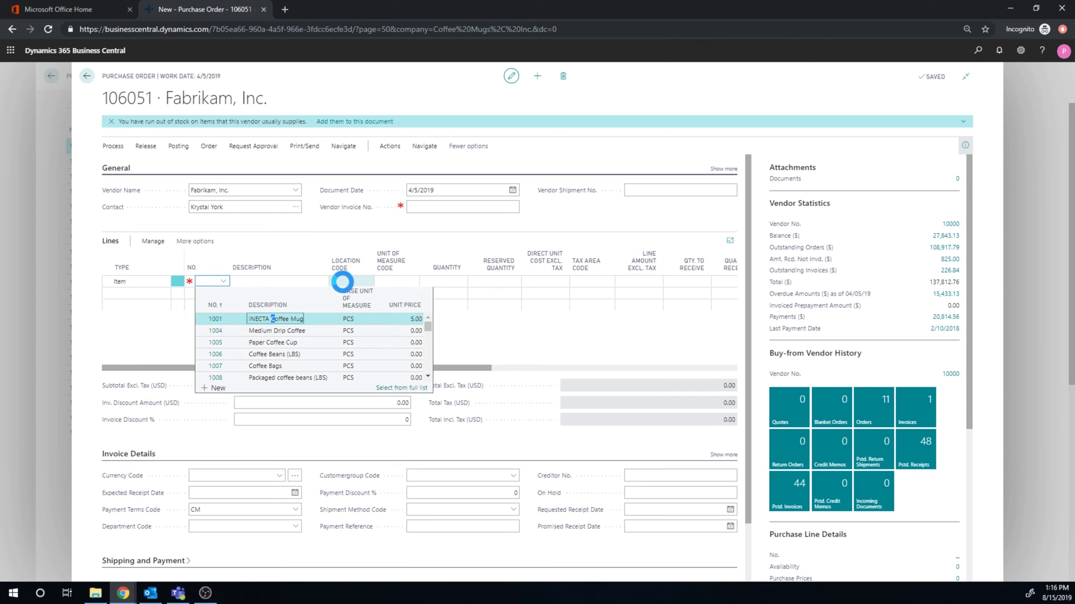
pyautogui.click(342, 281)
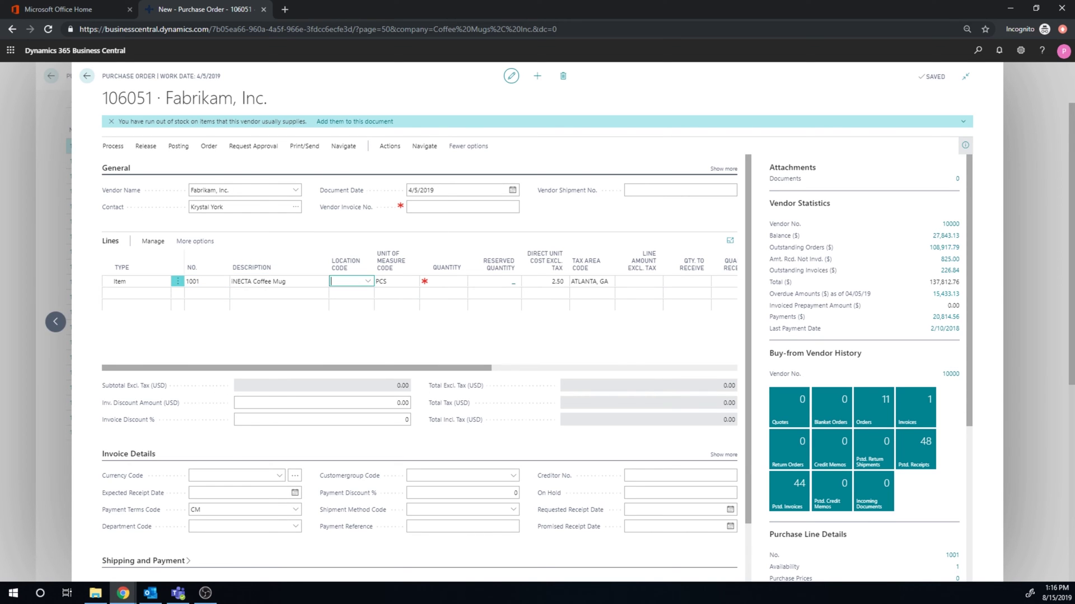
pyautogui.click(367, 281)
pyautogui.click(371, 343)
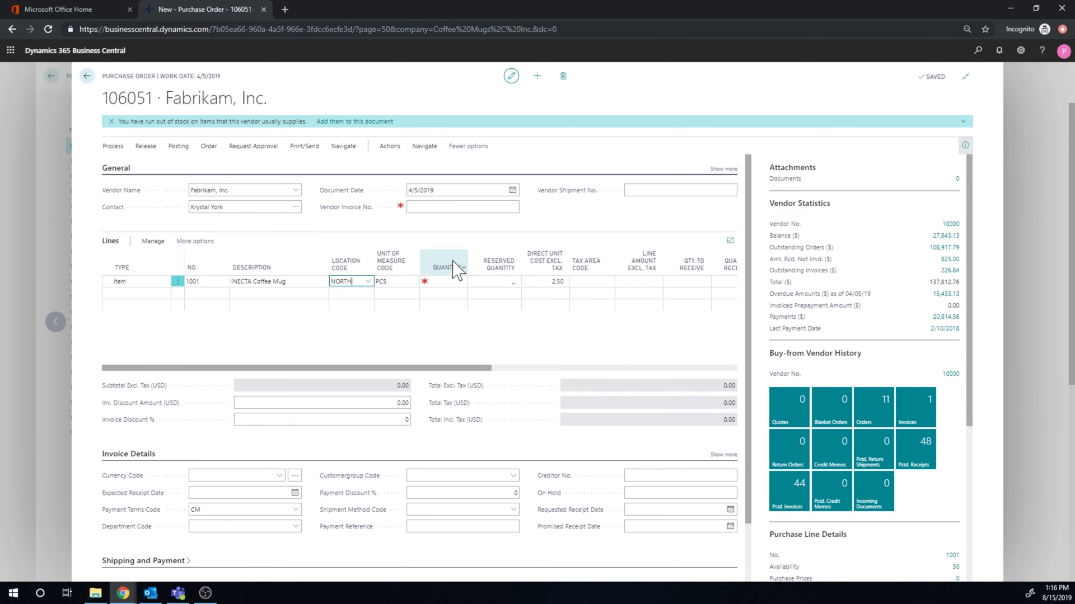
pyautogui.click(451, 281)
pyautogui.press('Tab')
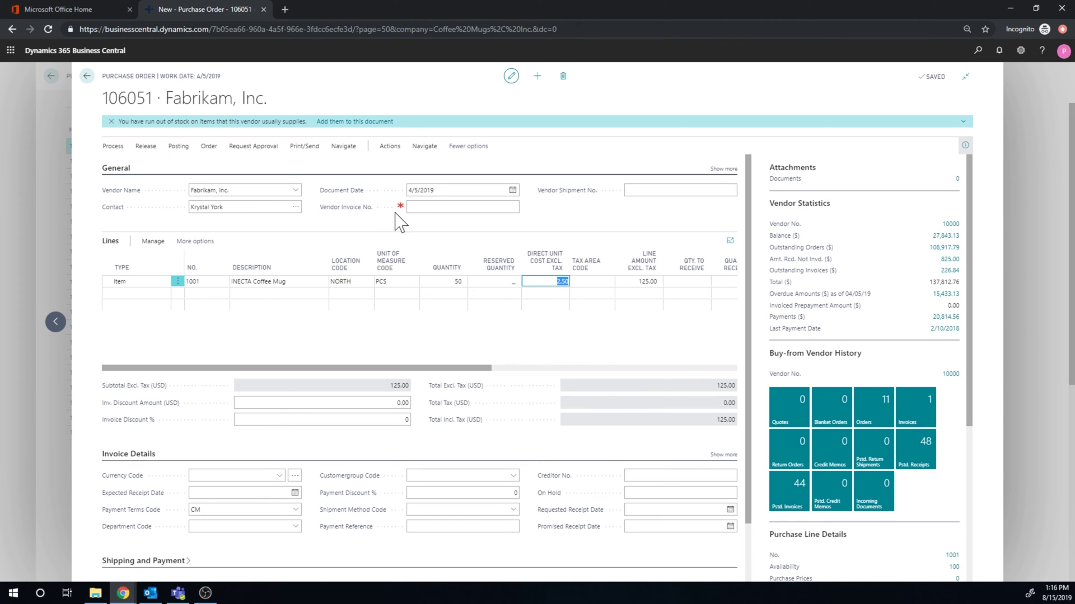
# - Create warehouse receipt WR00006 from the purchase order and open it
pyautogui.click(389, 147)
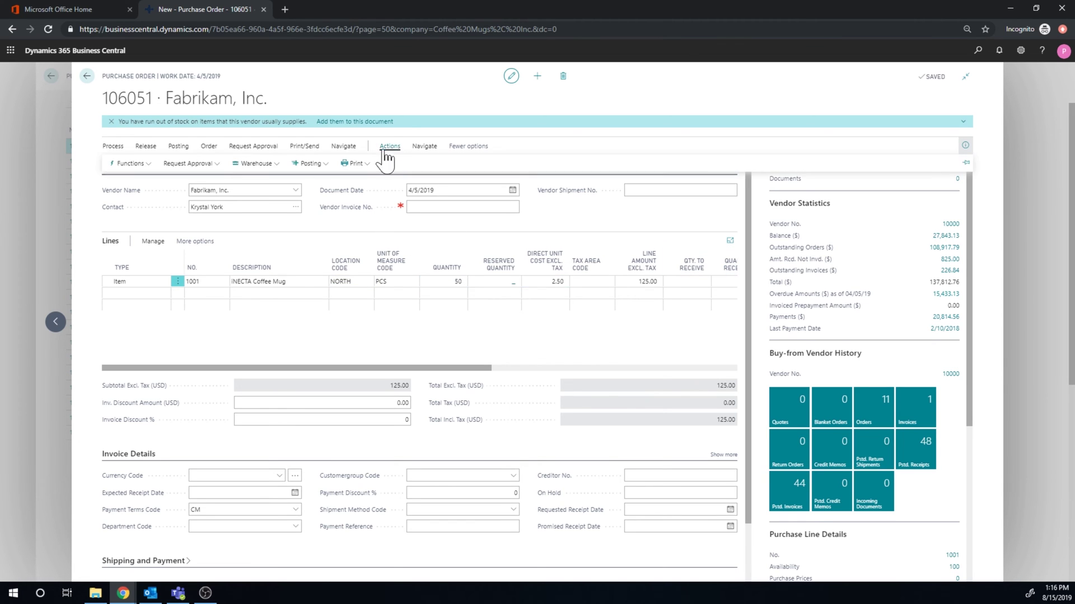
pyautogui.click(142, 165)
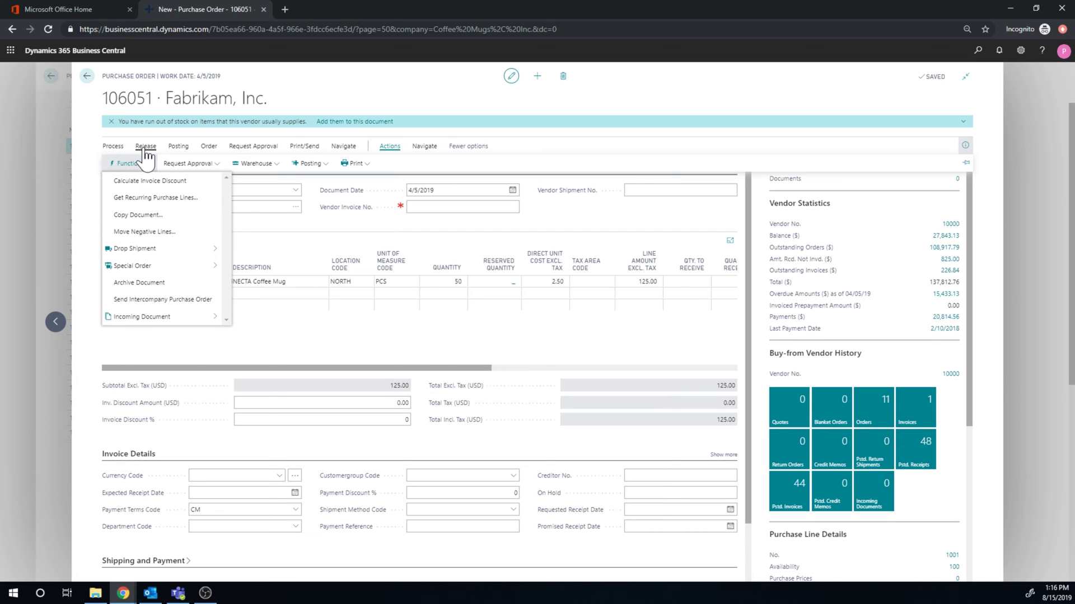
pyautogui.click(144, 164)
pyautogui.click(135, 172)
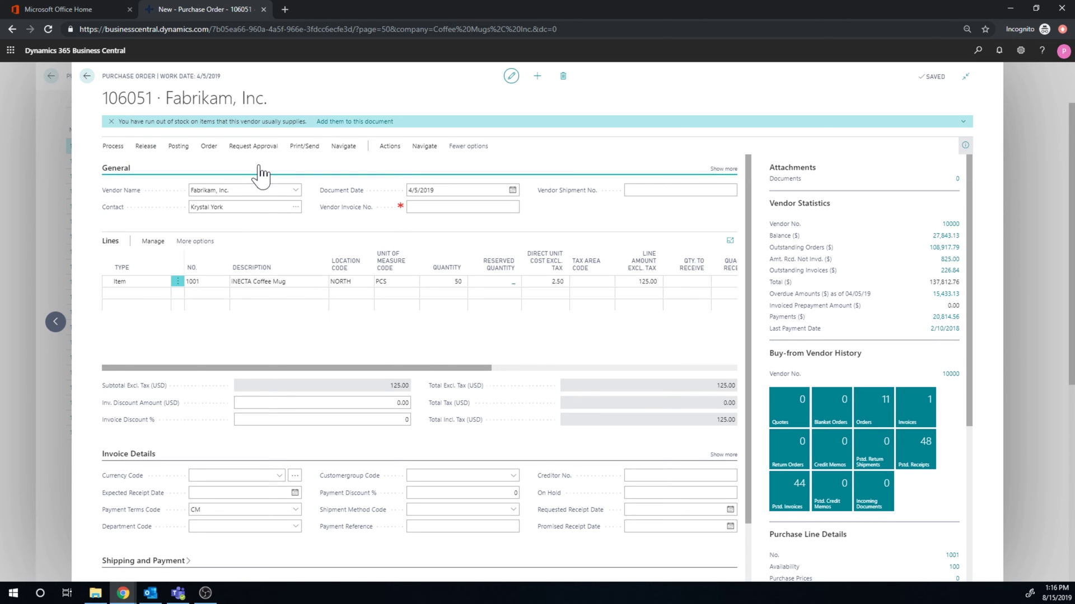
pyautogui.click(398, 151)
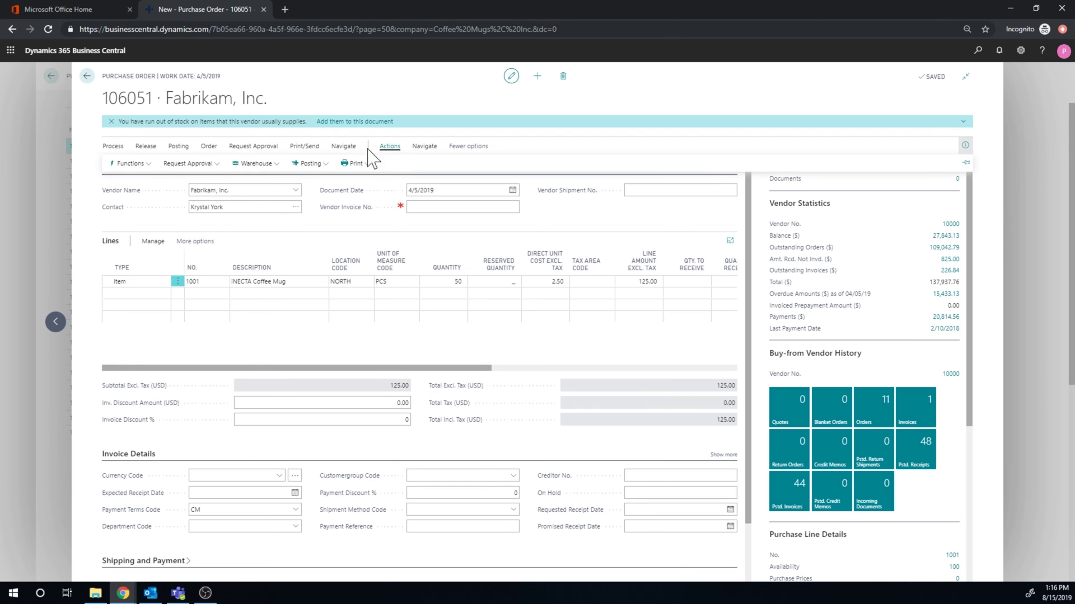
pyautogui.click(259, 166)
pyautogui.click(274, 189)
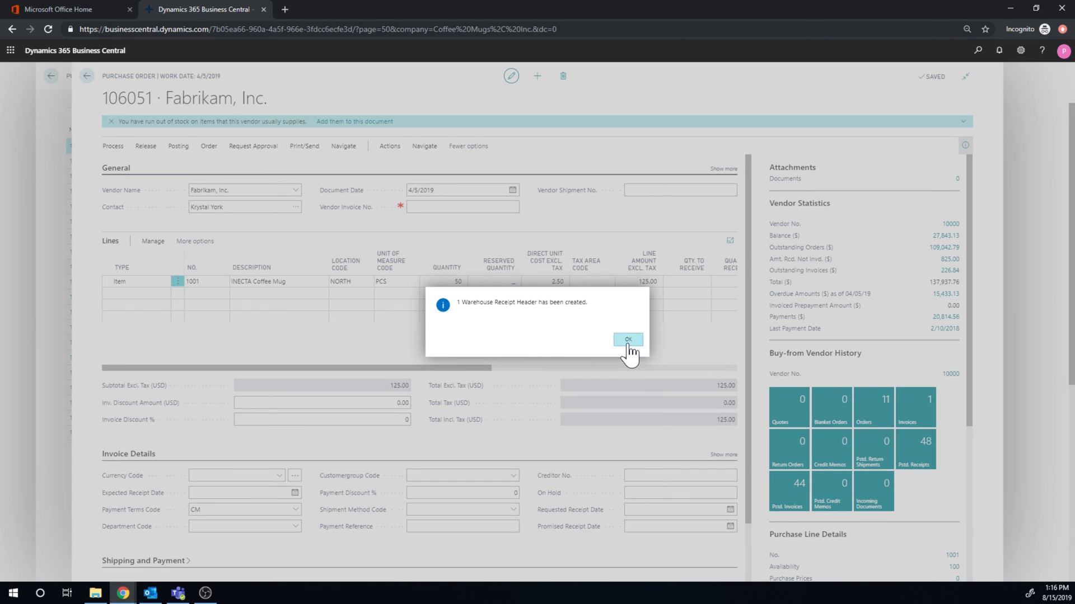
pyautogui.click(627, 345)
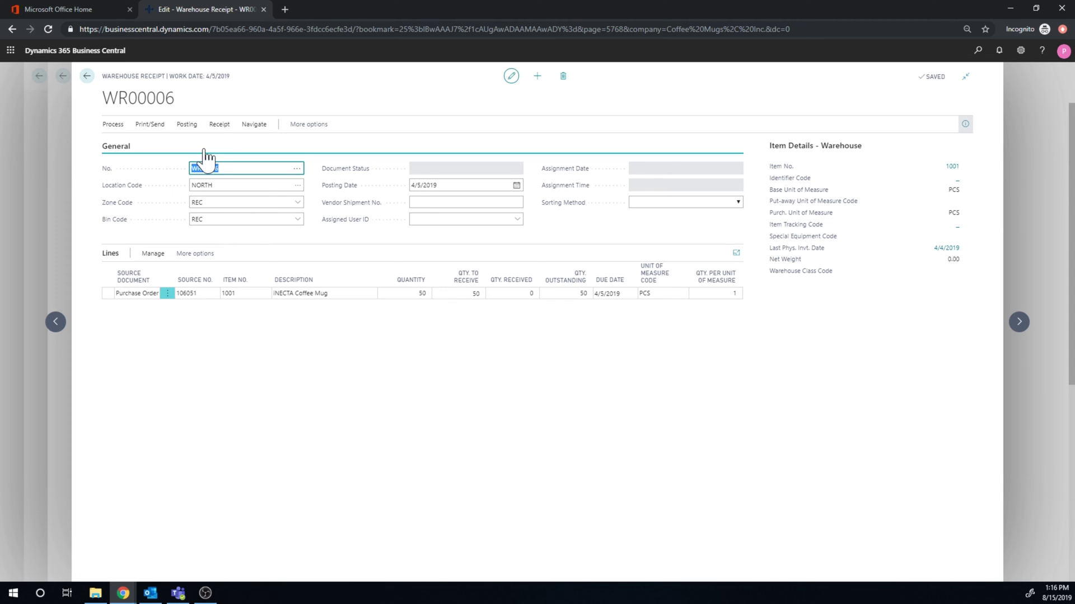
# - Post warehouse receipt WR00006 and go back to the Purchase Orders list
pyautogui.click(186, 126)
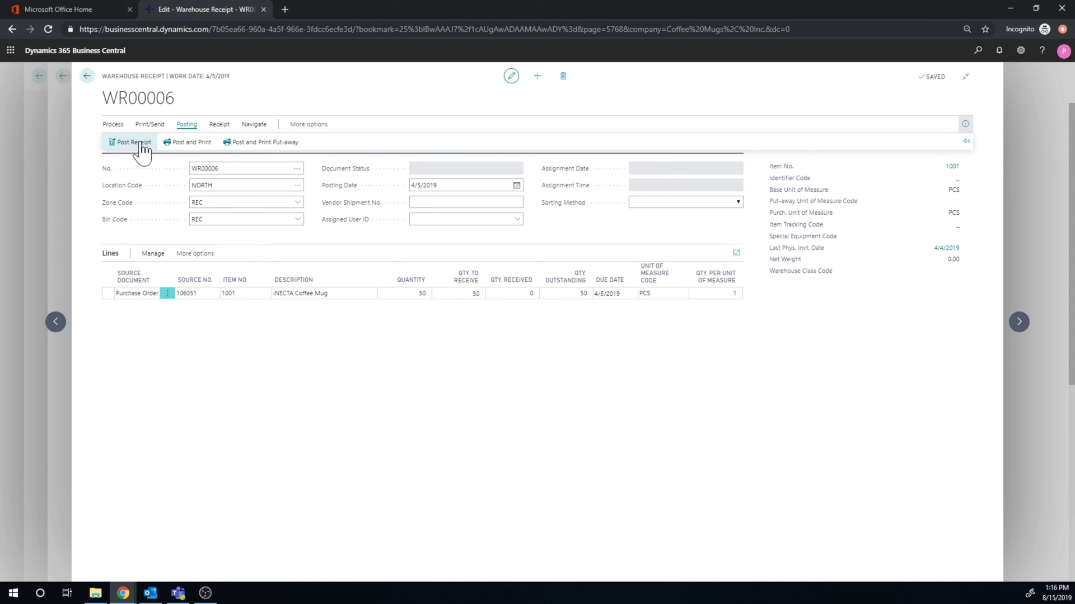
pyautogui.click(124, 145)
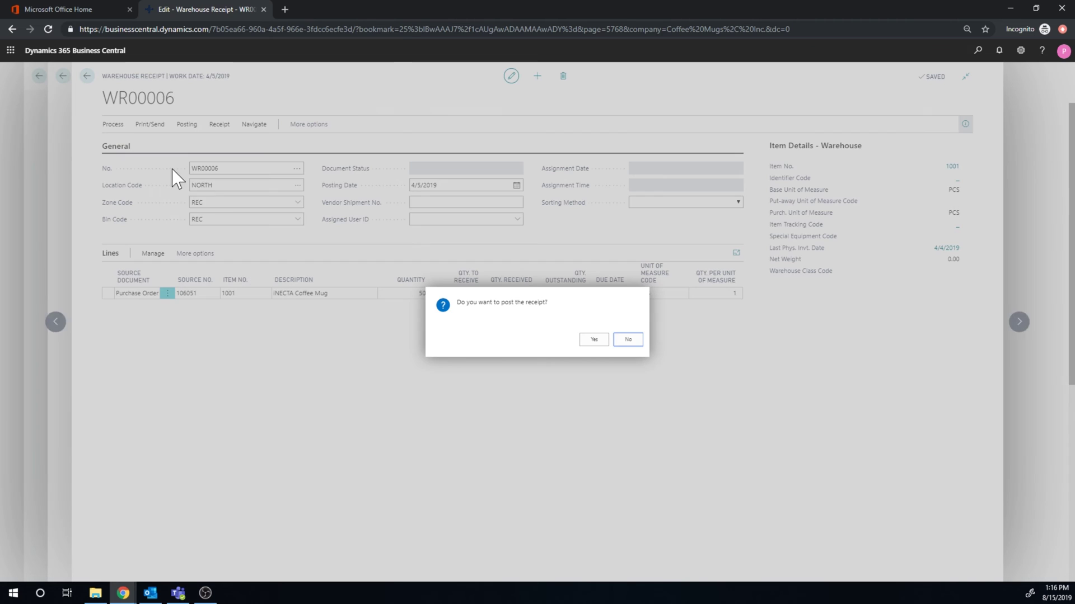
pyautogui.click(593, 341)
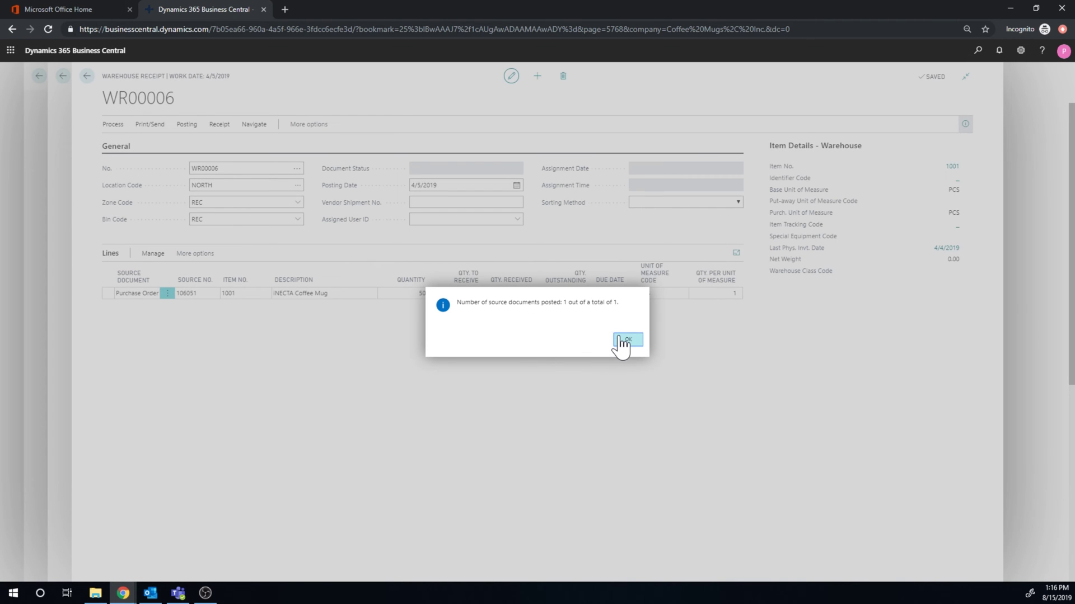
pyautogui.click(626, 340)
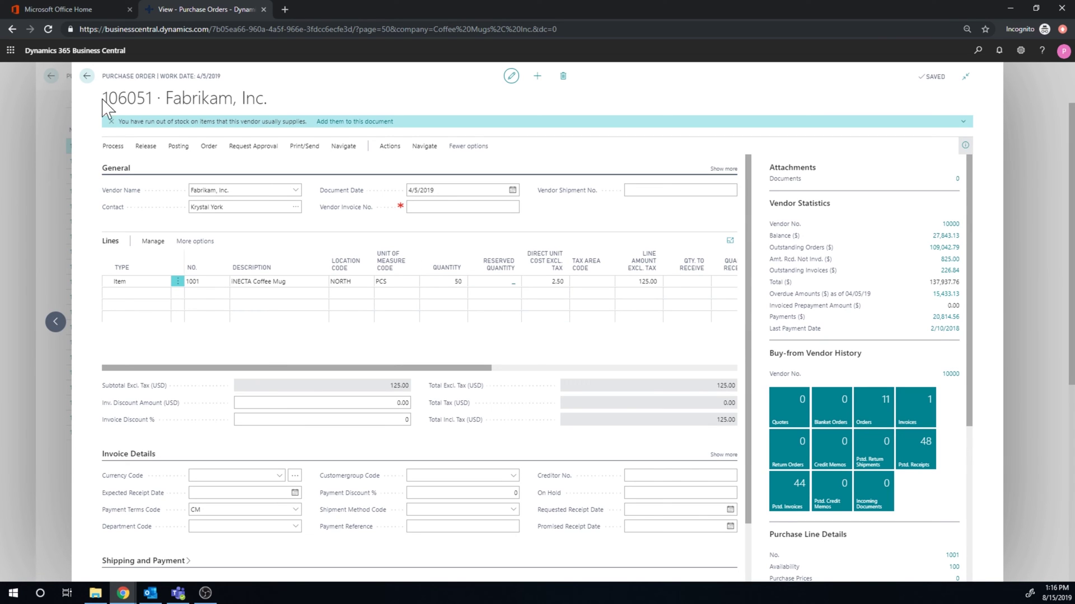
pyautogui.click(86, 78)
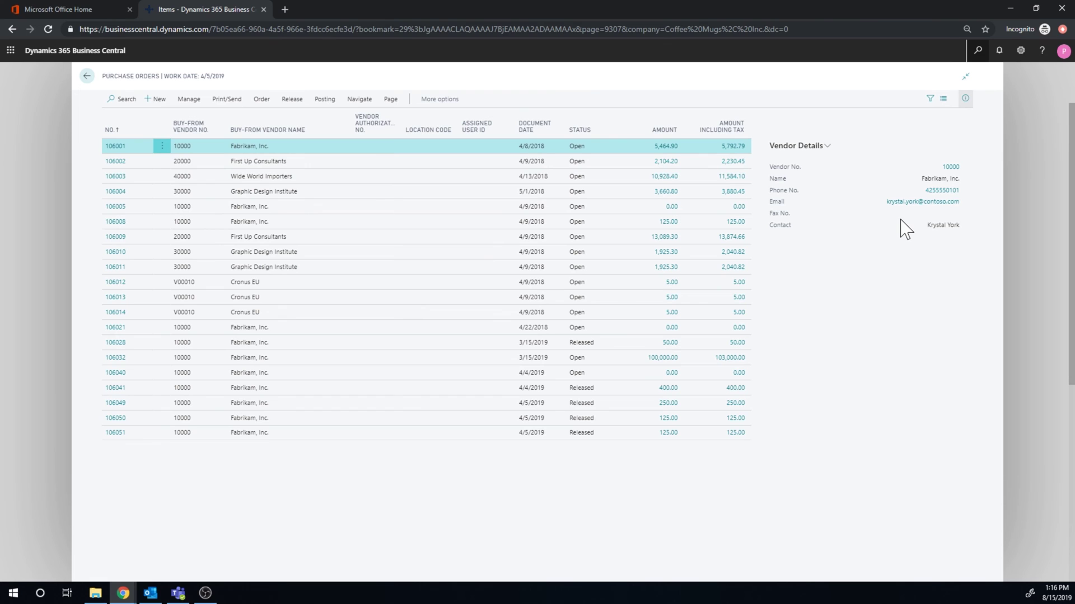
# - Open the Warehouse Put-aways list by searching 'ware'
pyautogui.hotkey('alt', 'q')
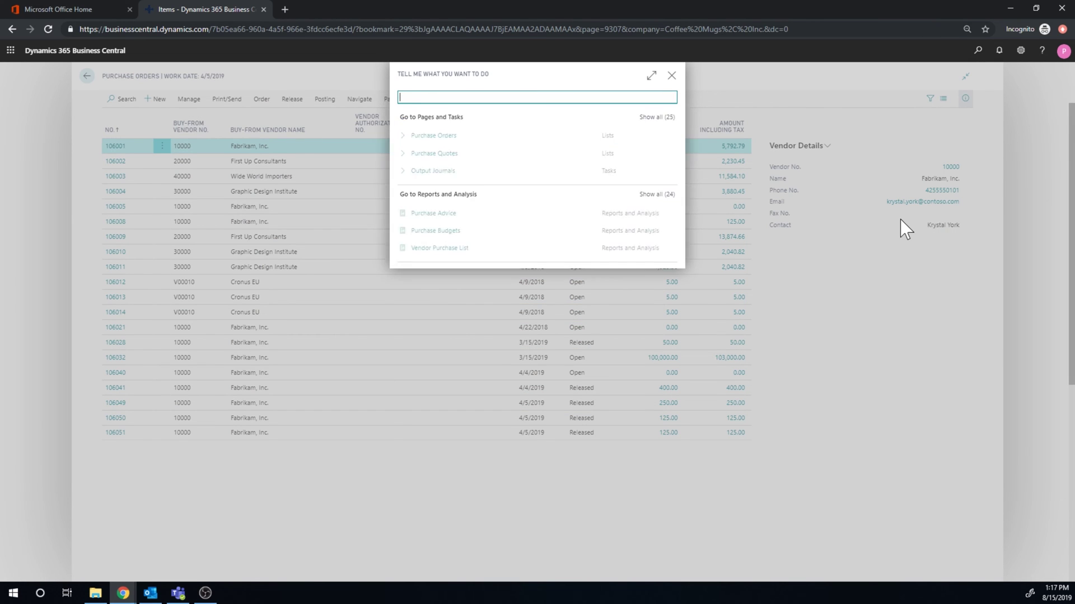
pyautogui.write('warehouse pu')
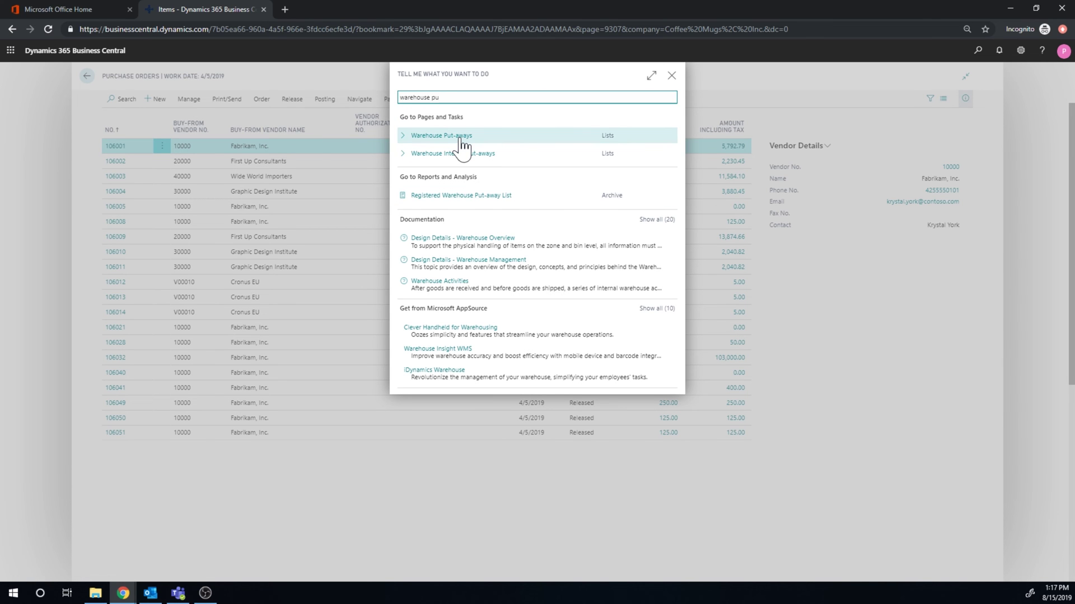
pyautogui.click(461, 140)
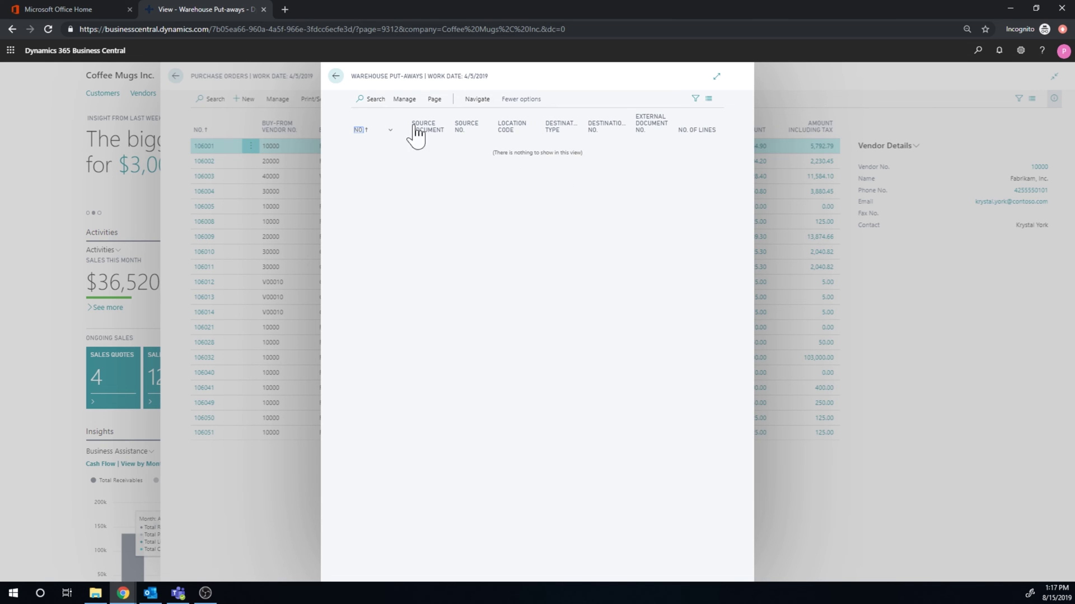
# - Close the empty put-aways list and open the Put-away Worksheets page
pyautogui.click(335, 79)
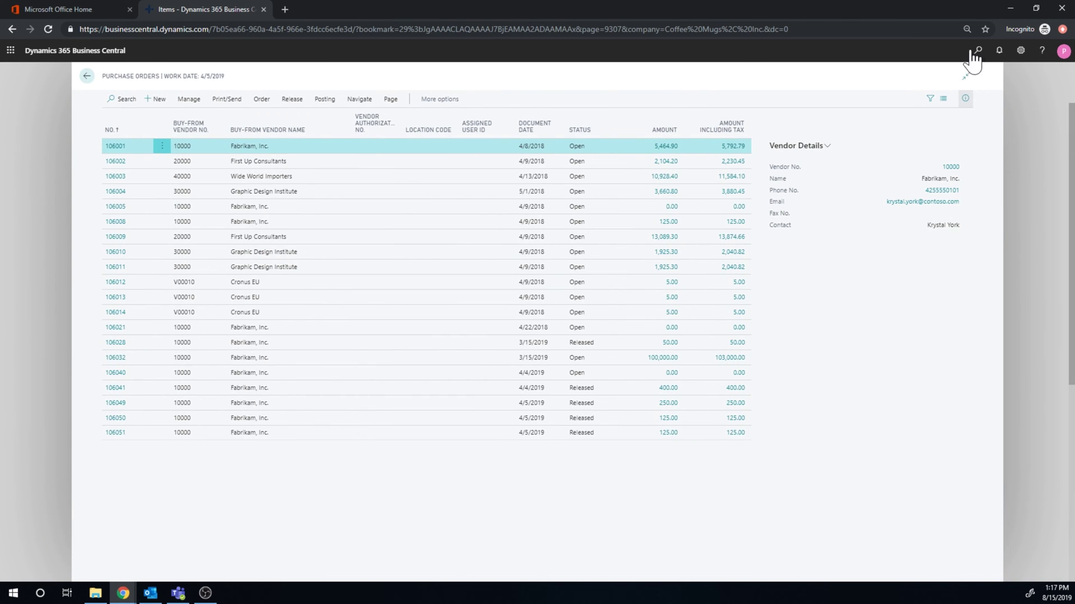
pyautogui.click(977, 50)
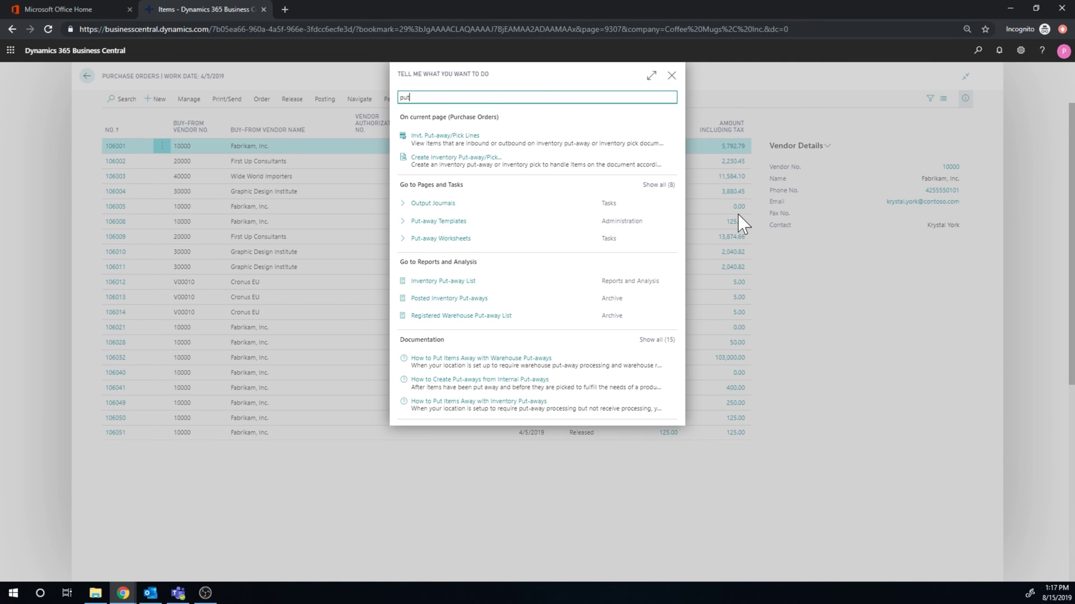
pyautogui.click(462, 241)
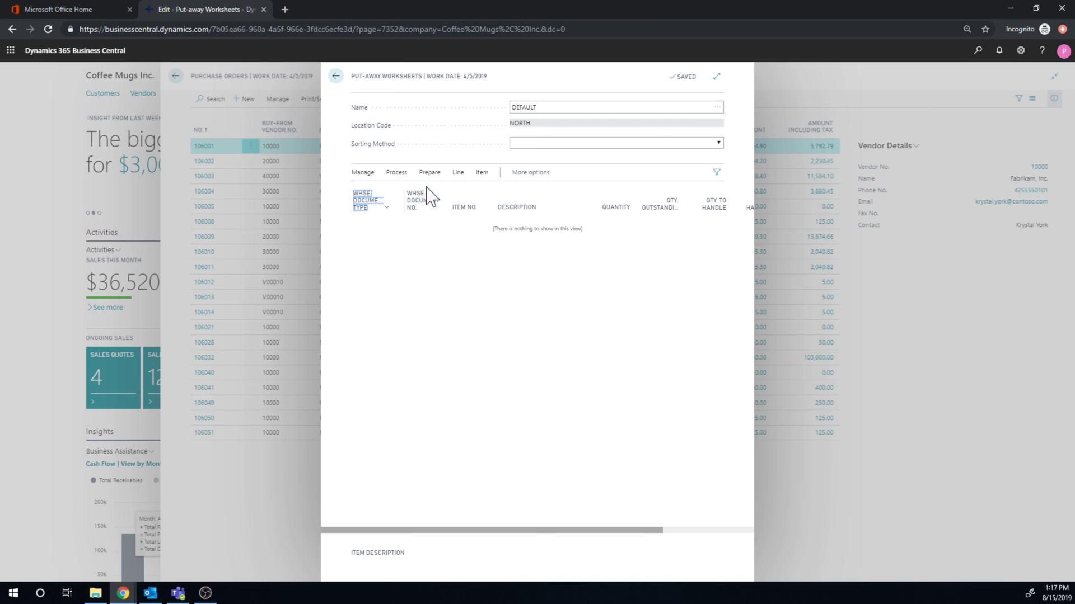
# - Pull receipt WRCP00003's INECTA Coffee Mug line into the put-away worksheet
pyautogui.click(398, 177)
pyautogui.click(429, 174)
pyautogui.click(431, 191)
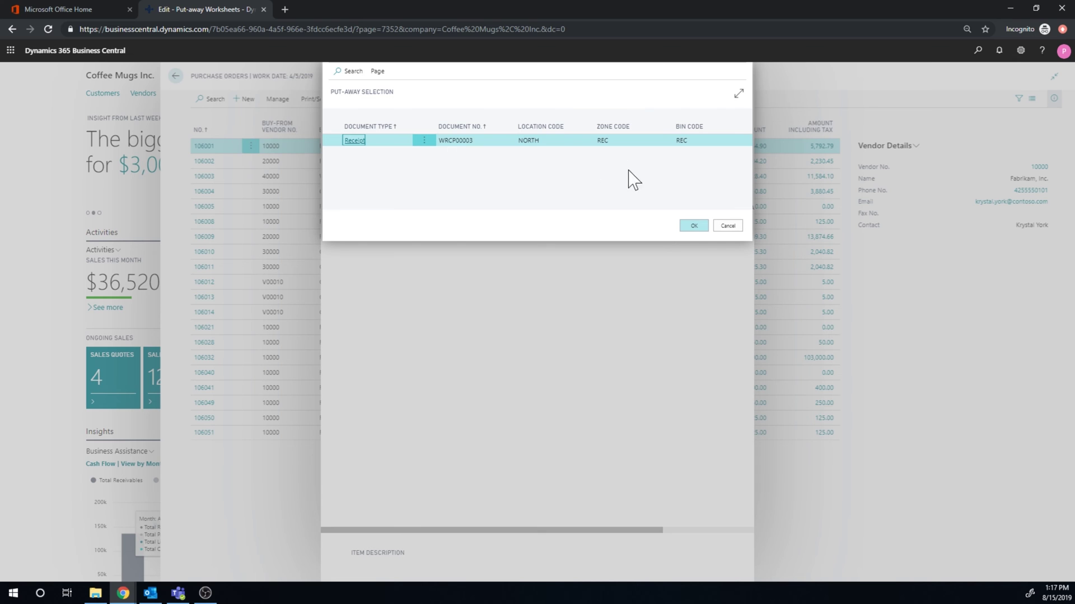
pyautogui.click(693, 226)
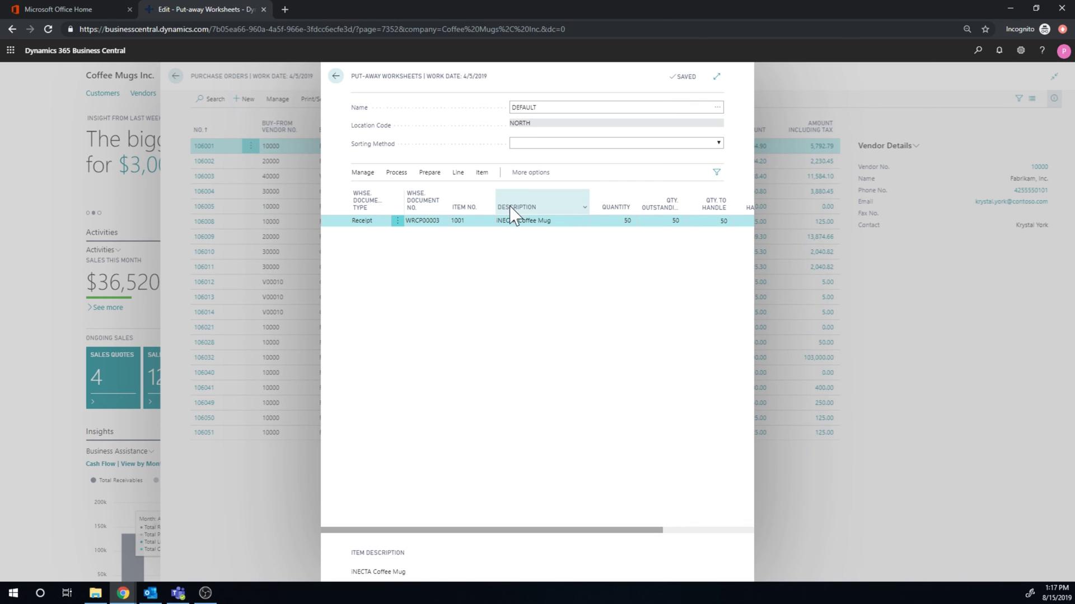
# - Try creating the put-away and dismiss the not-enough-bin-capacity error
pyautogui.click(395, 173)
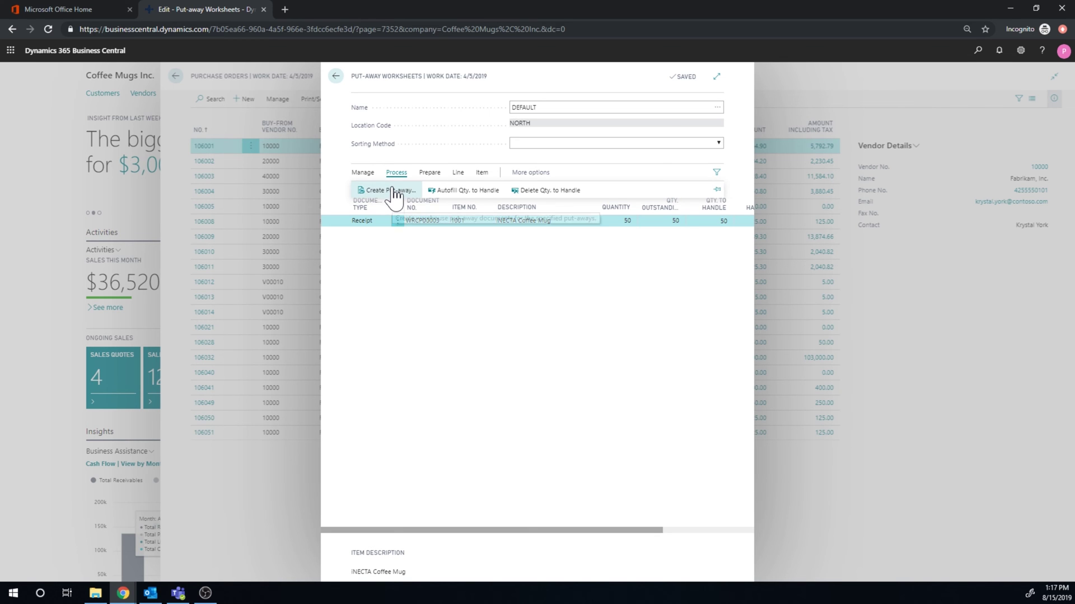
pyautogui.click(392, 191)
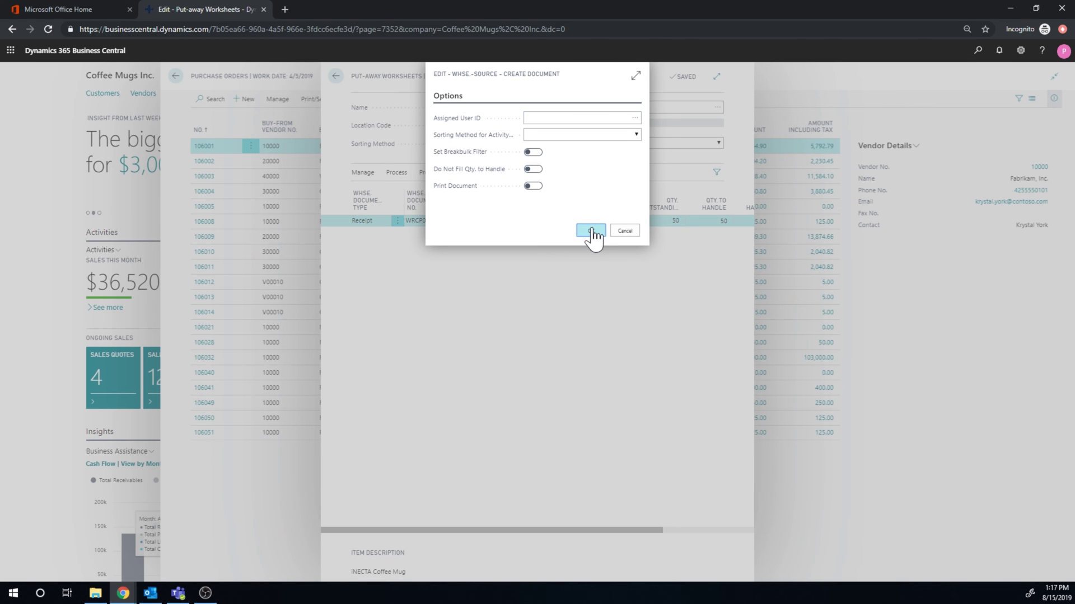
pyautogui.click(592, 227)
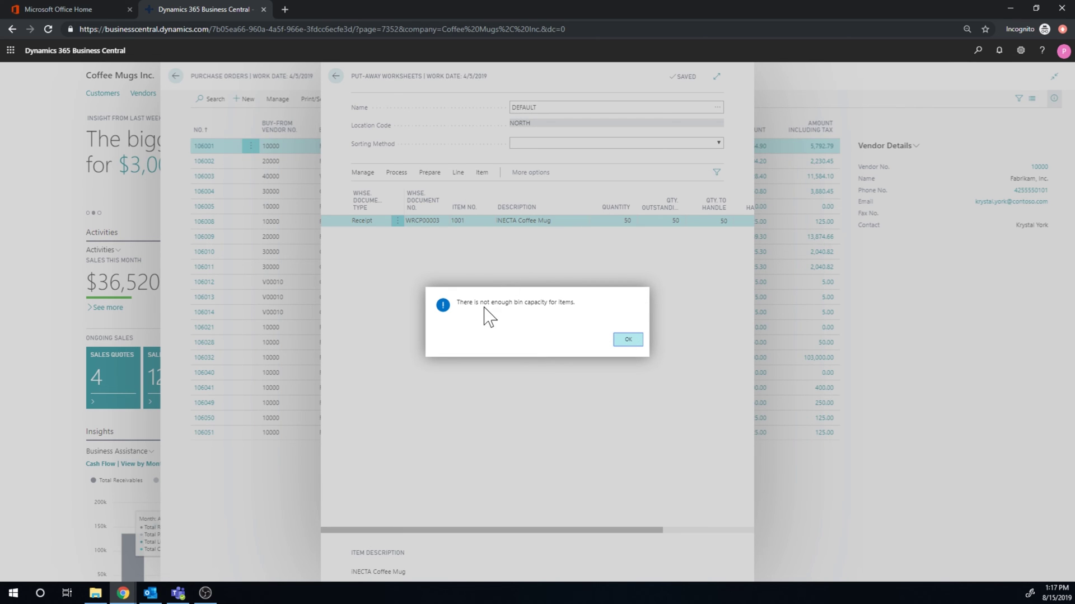
pyautogui.click(628, 341)
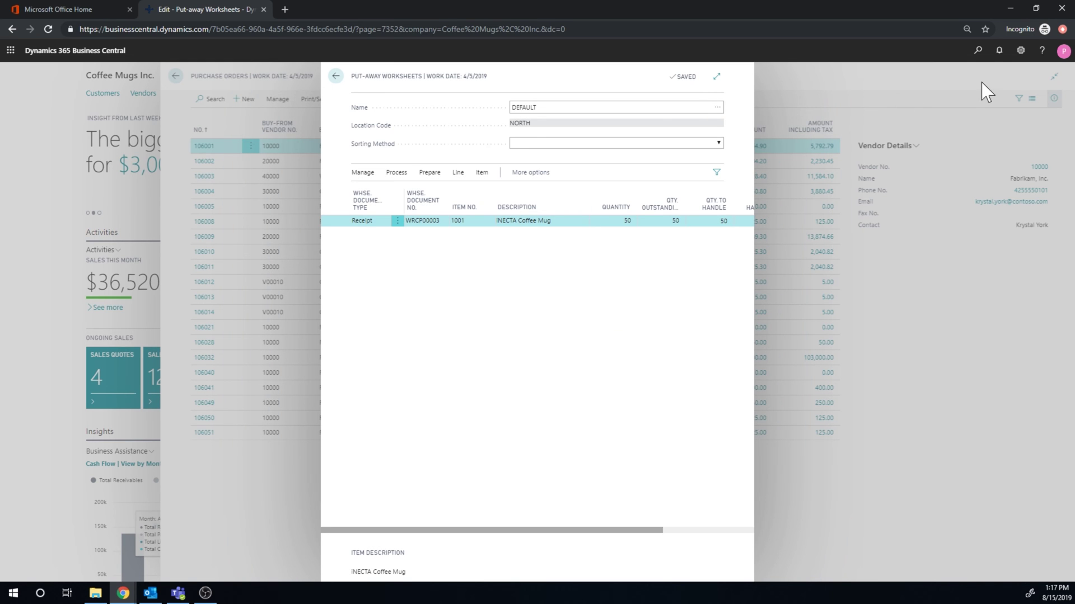
# - Tick Find Floating Bin on a third line of the STD put-away template
pyautogui.click(978, 50)
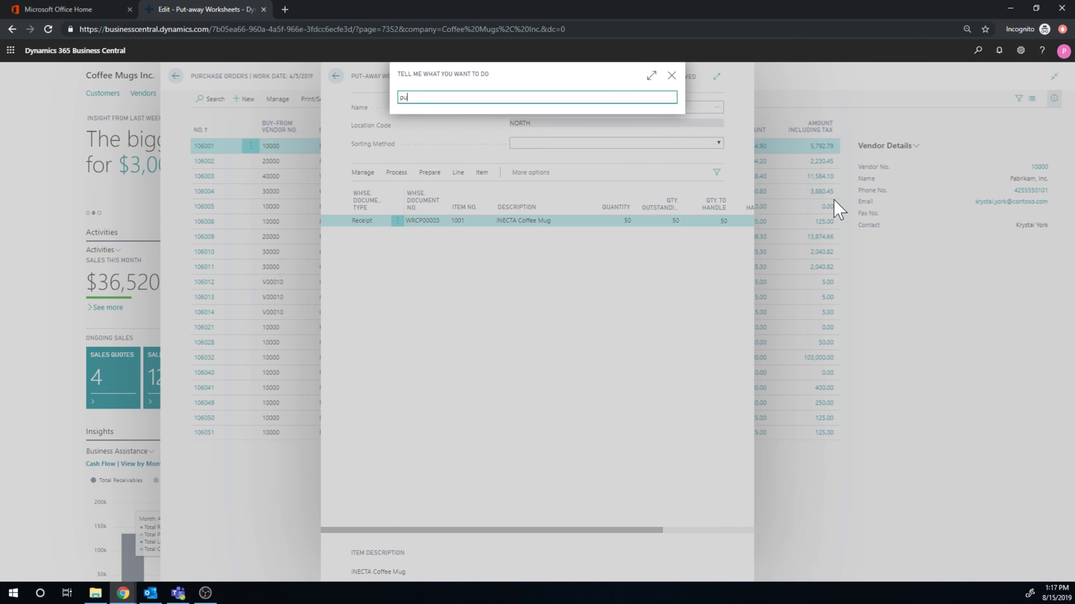
pyautogui.write('put awa')
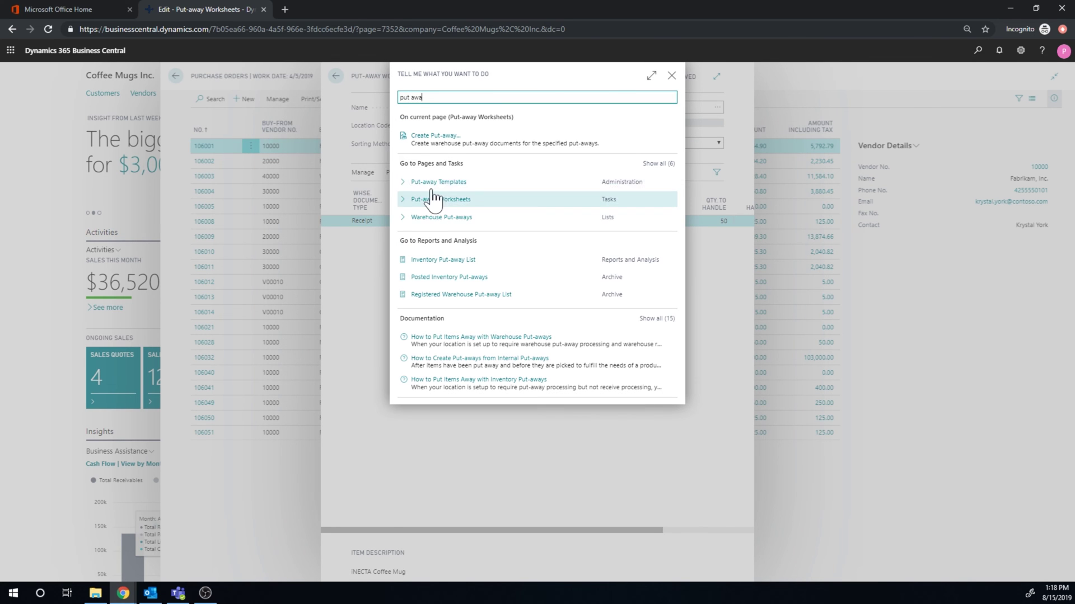
pyautogui.click(415, 183)
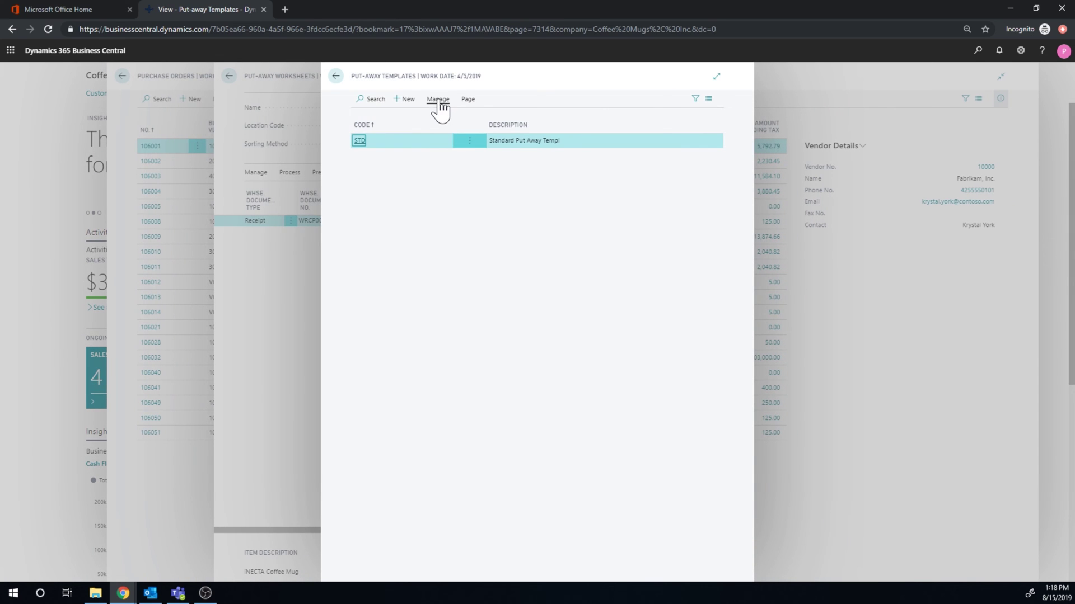
pyautogui.click(438, 100)
pyautogui.click(367, 117)
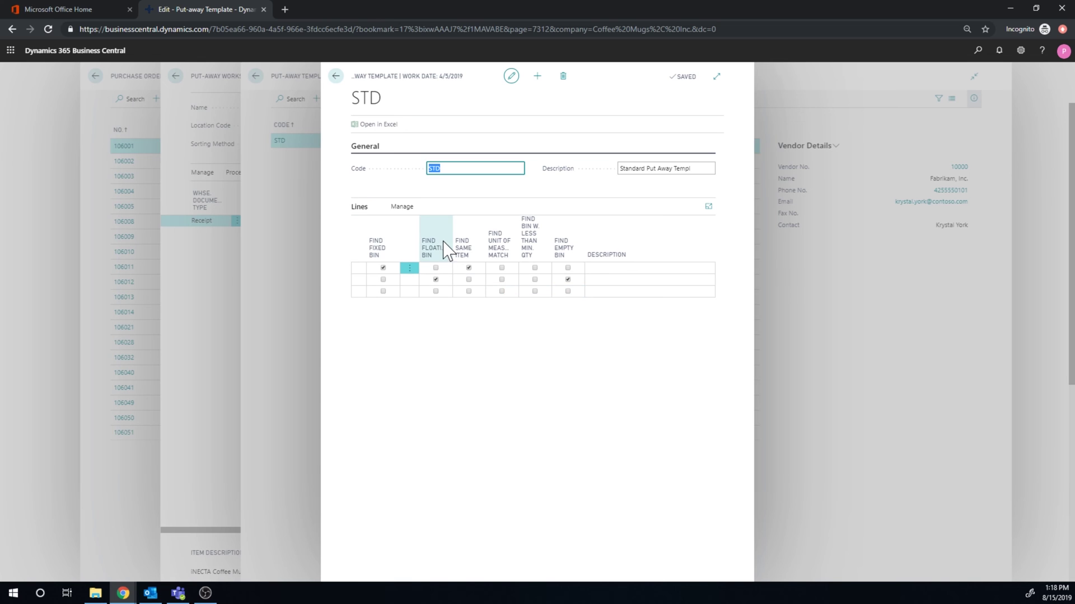
pyautogui.click(436, 291)
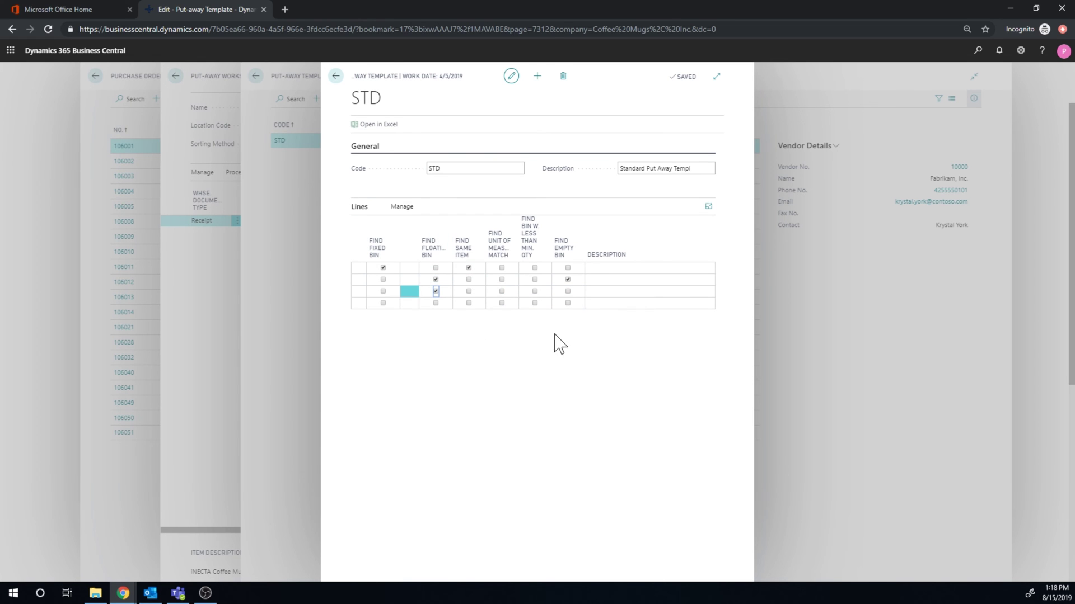
pyautogui.press('Tab')
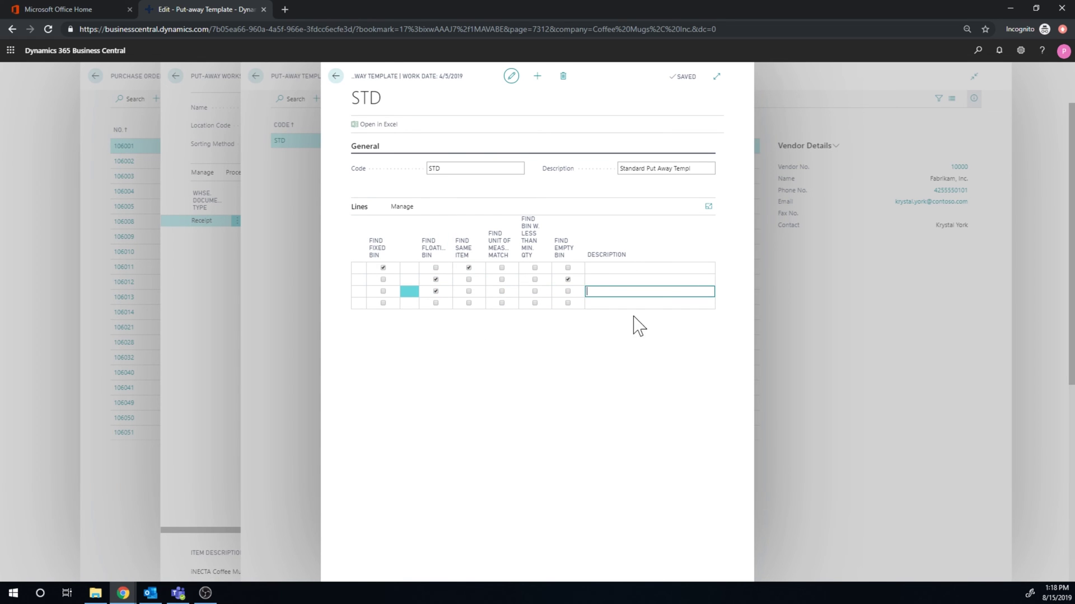
# - Close the STD template and return to the put-away worksheet
pyautogui.click(336, 79)
pyautogui.click(338, 78)
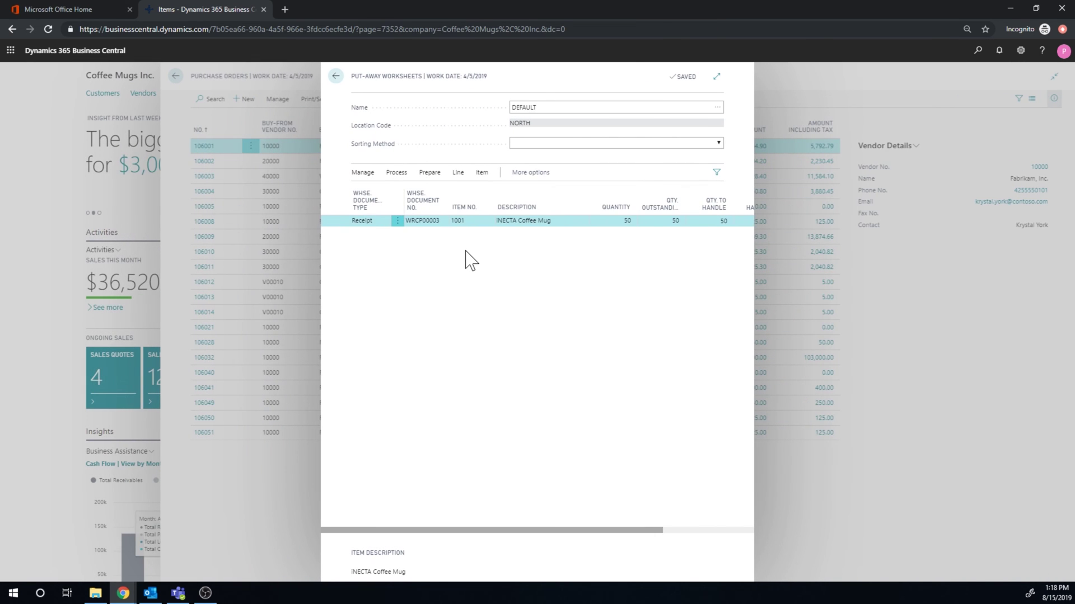
pyautogui.click(429, 173)
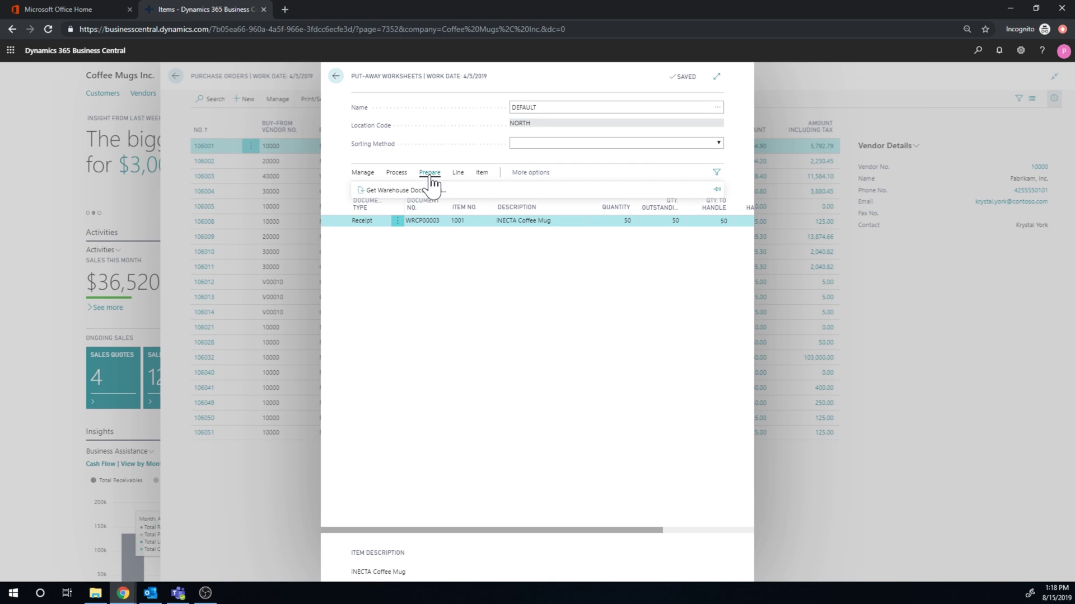
# - Retry creating the put-away, dismiss the repeated bin capacity error, and open page search
pyautogui.click(396, 173)
pyautogui.click(389, 193)
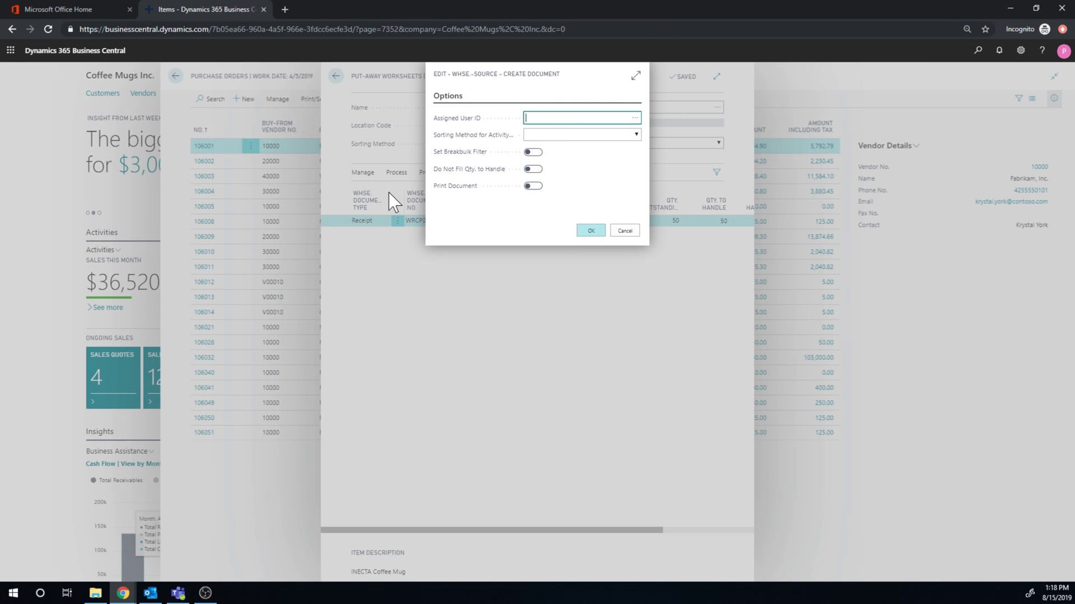
pyautogui.click(592, 232)
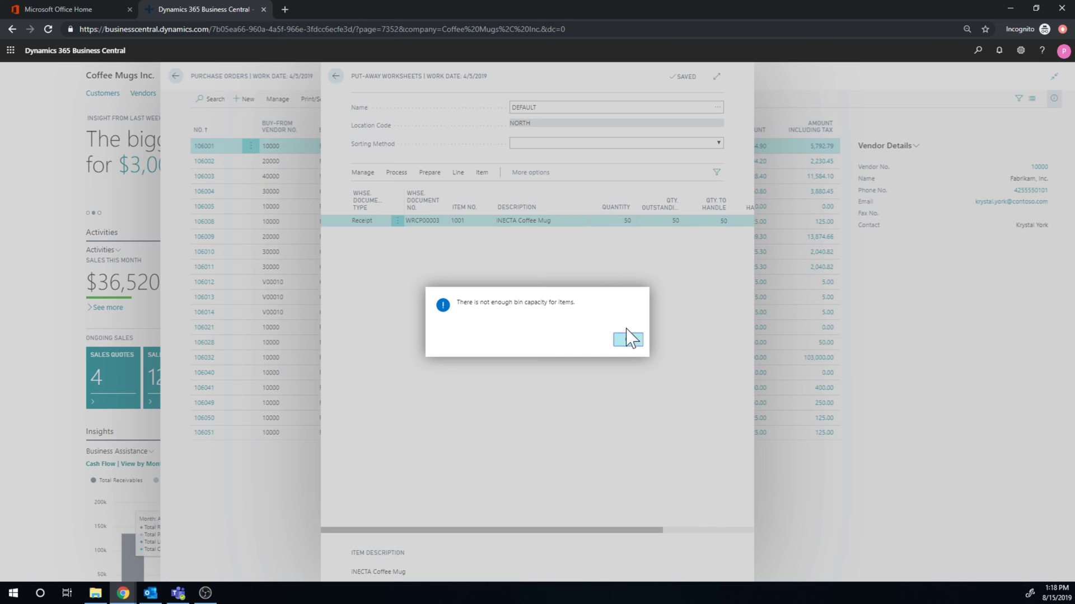
pyautogui.click(627, 339)
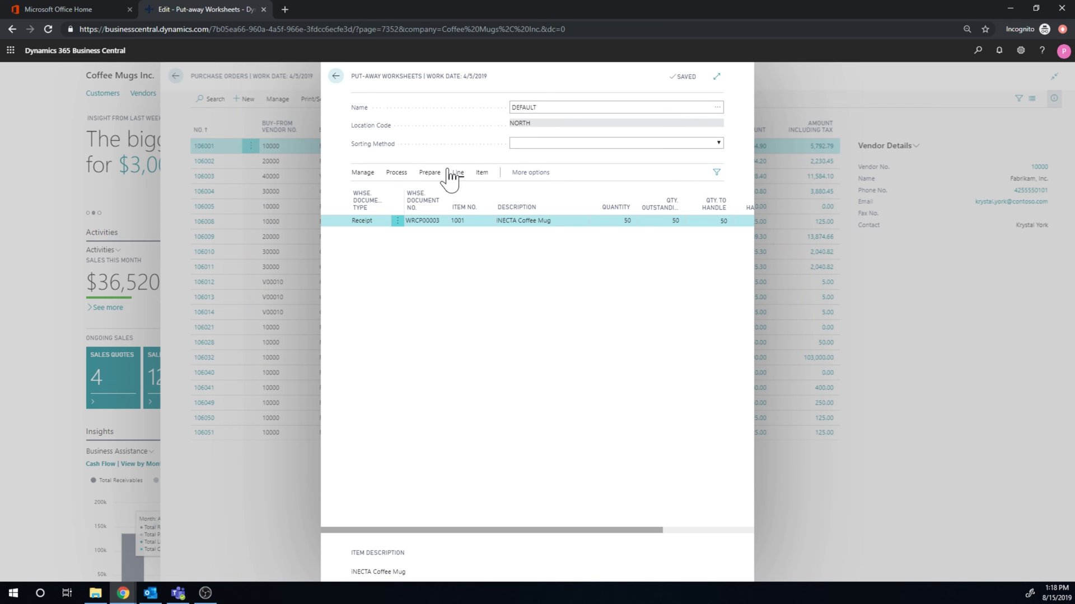
pyautogui.click(977, 51)
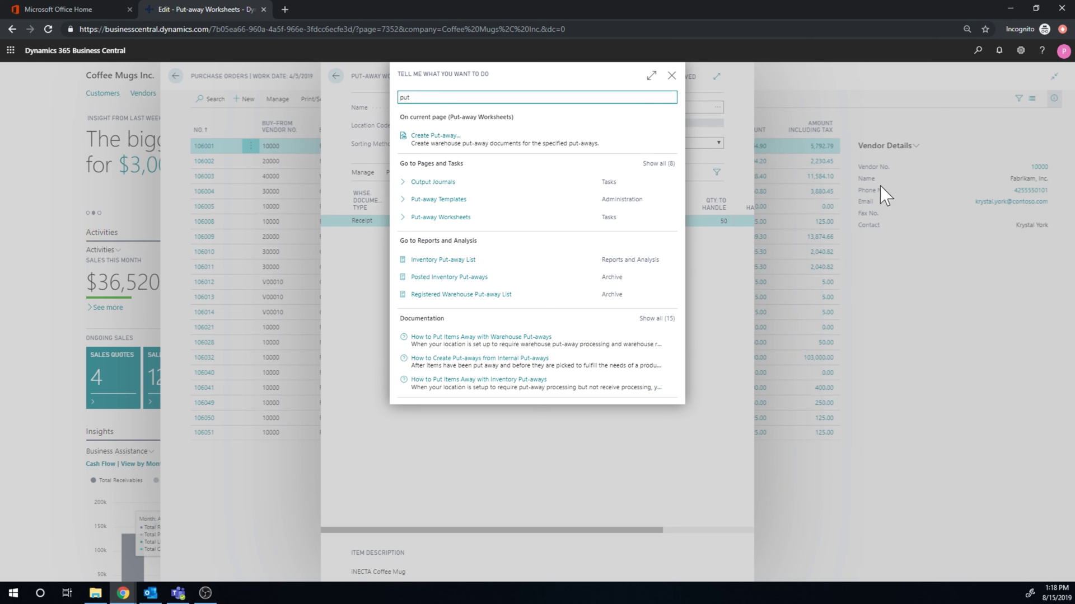
# - In the STD template, set Find Same Item on line 1 and Find Floating Bin on lines 2 and 3
pyautogui.click(455, 203)
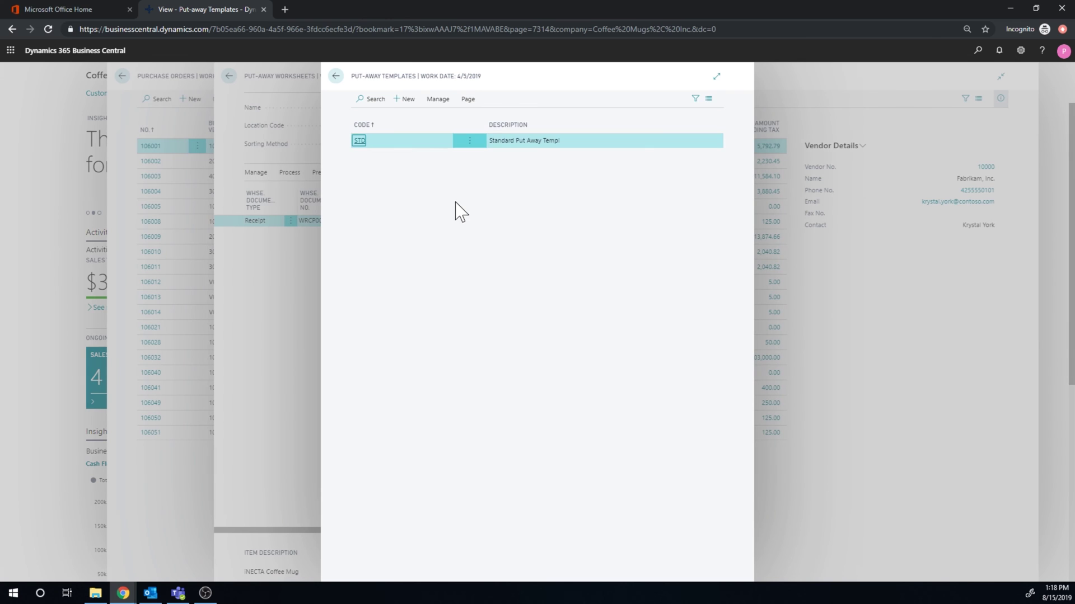
pyautogui.click(437, 100)
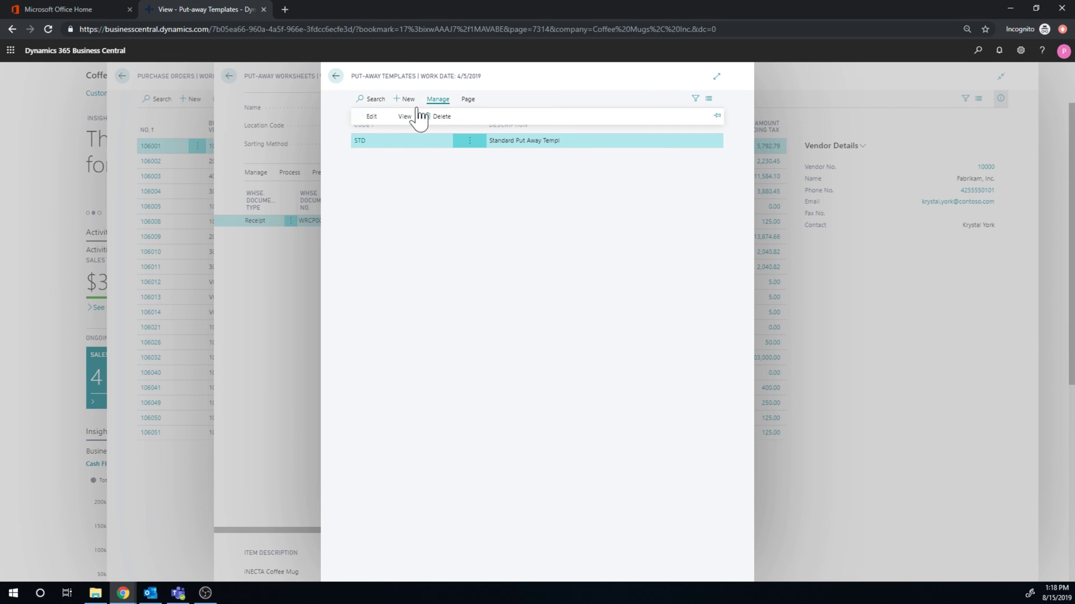
pyautogui.click(374, 118)
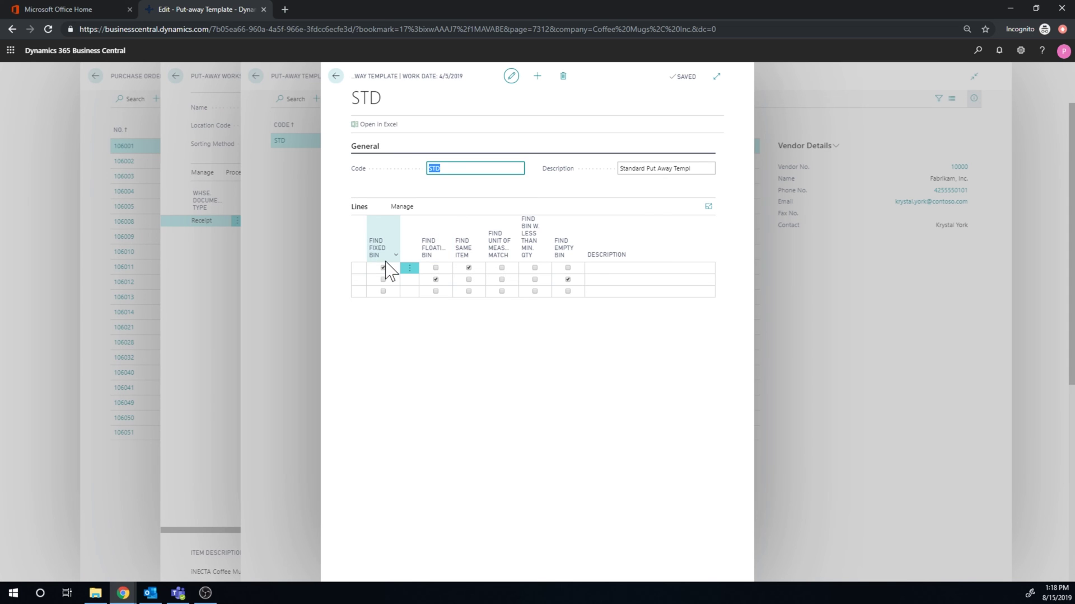
pyautogui.click(468, 268)
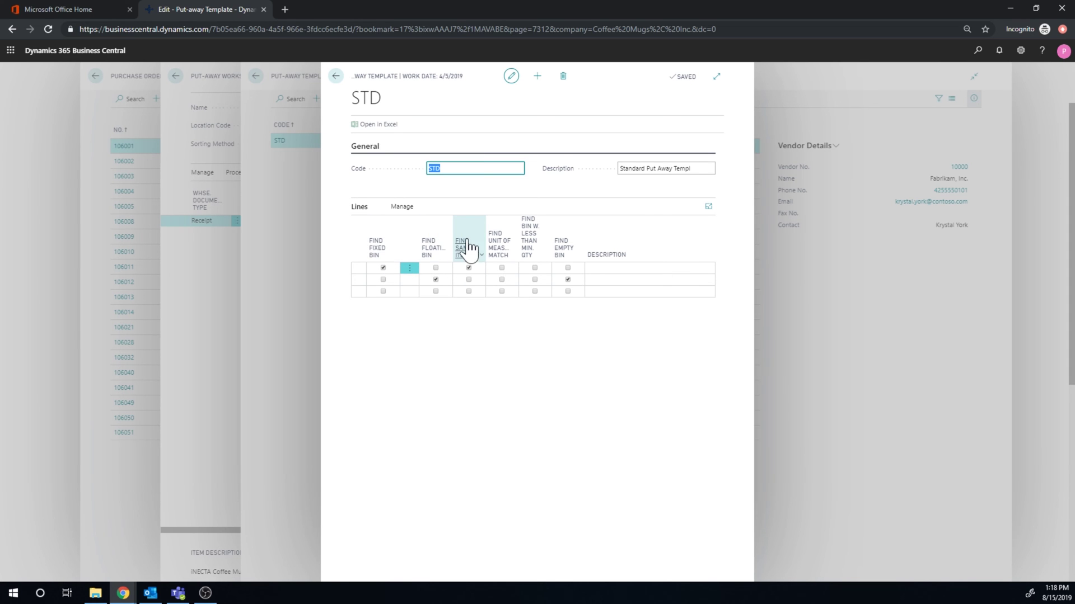
pyautogui.click(436, 279)
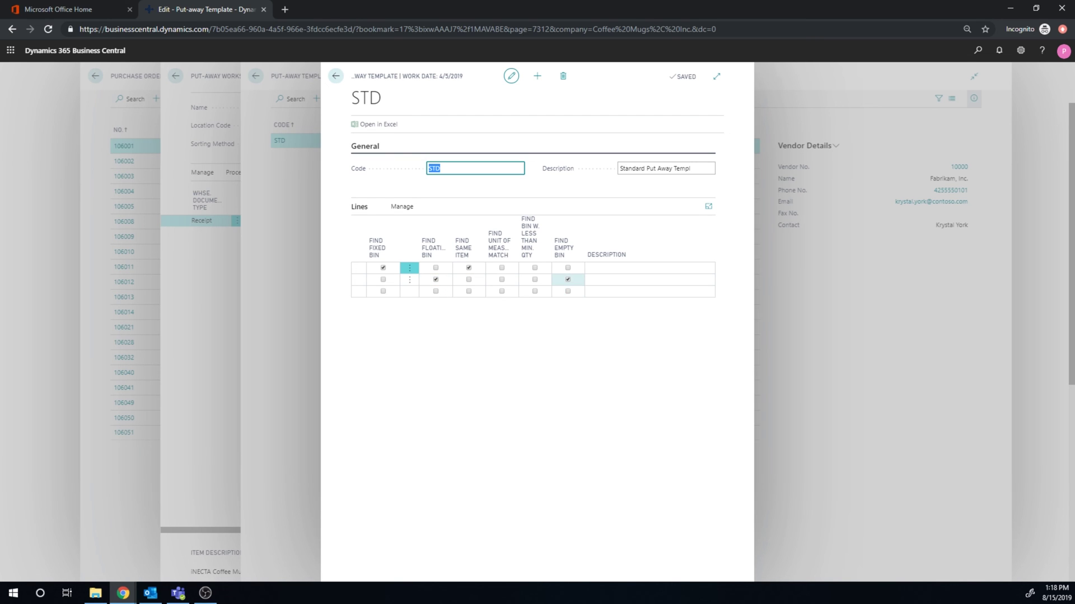
pyautogui.click(436, 291)
# - Describe line 3 as 'Floating bin' and return to the put-away worksheet
pyautogui.click(594, 292)
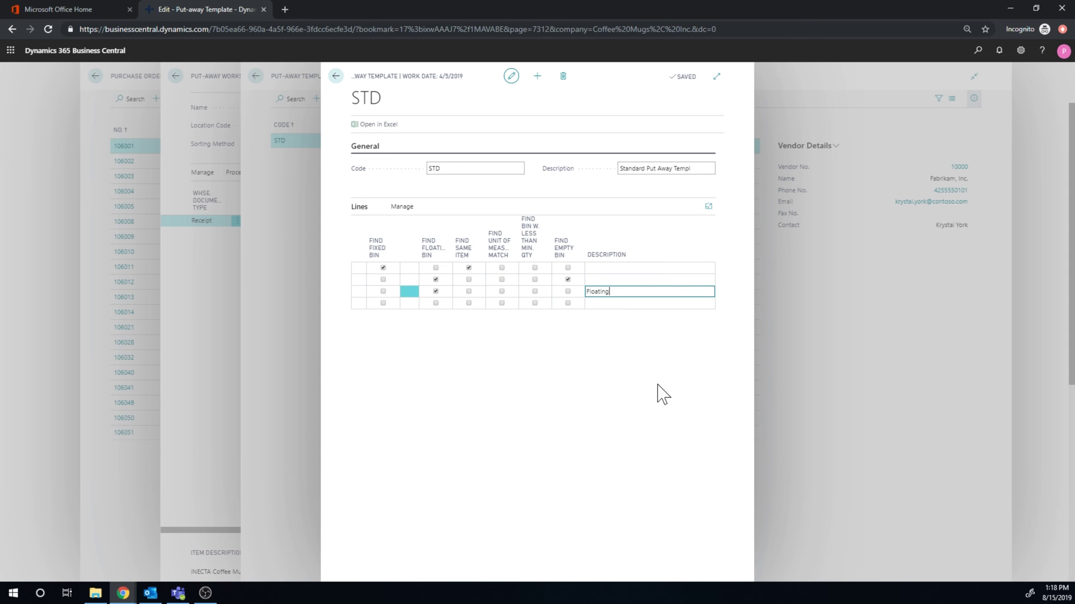
pyautogui.write('Floating bin')
pyautogui.press('Tab')
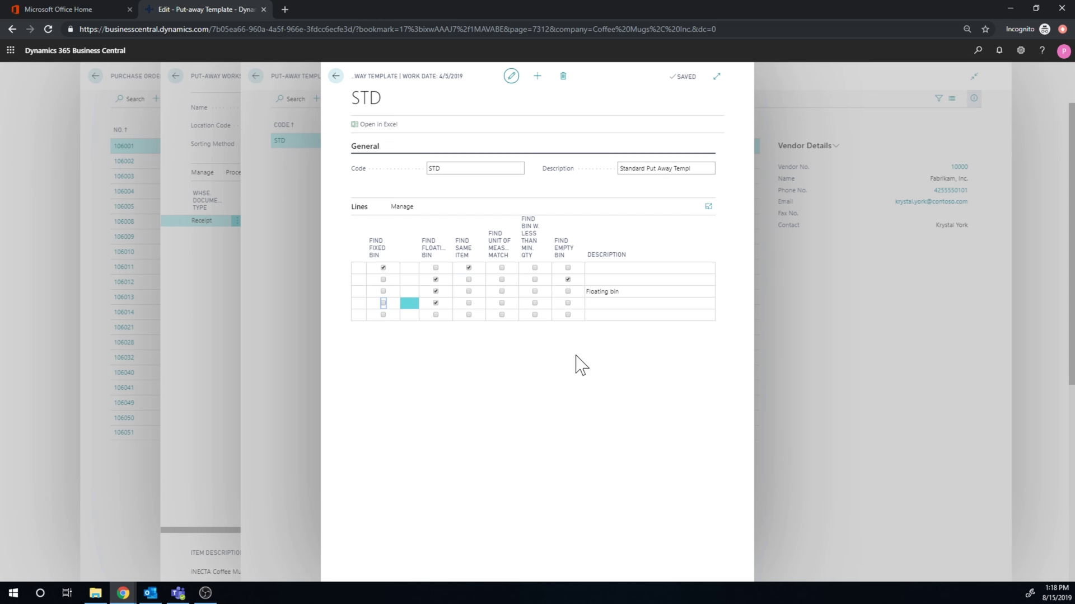
pyautogui.click(336, 76)
pyautogui.click(335, 77)
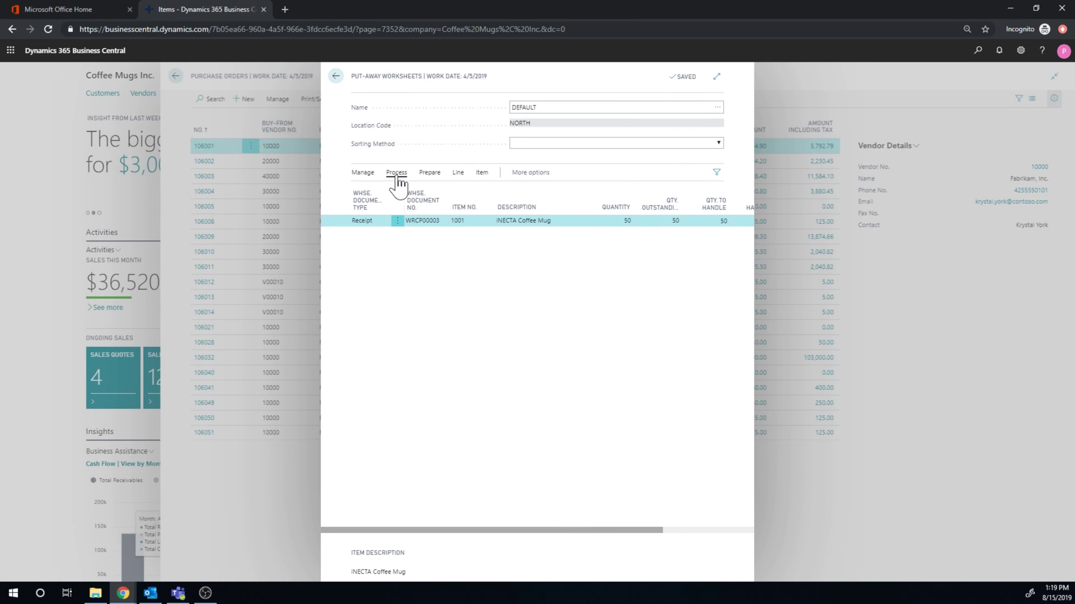
# - Create put-away WHP00003 from the put-away worksheet line and acknowledge the confirmation
pyautogui.click(397, 178)
pyautogui.click(392, 188)
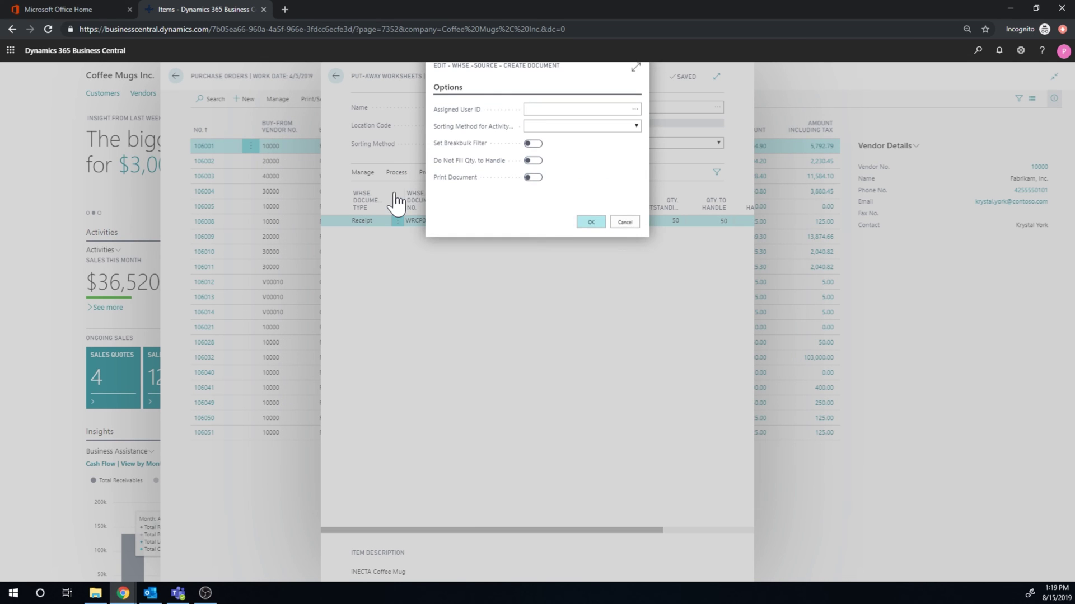
pyautogui.click(588, 223)
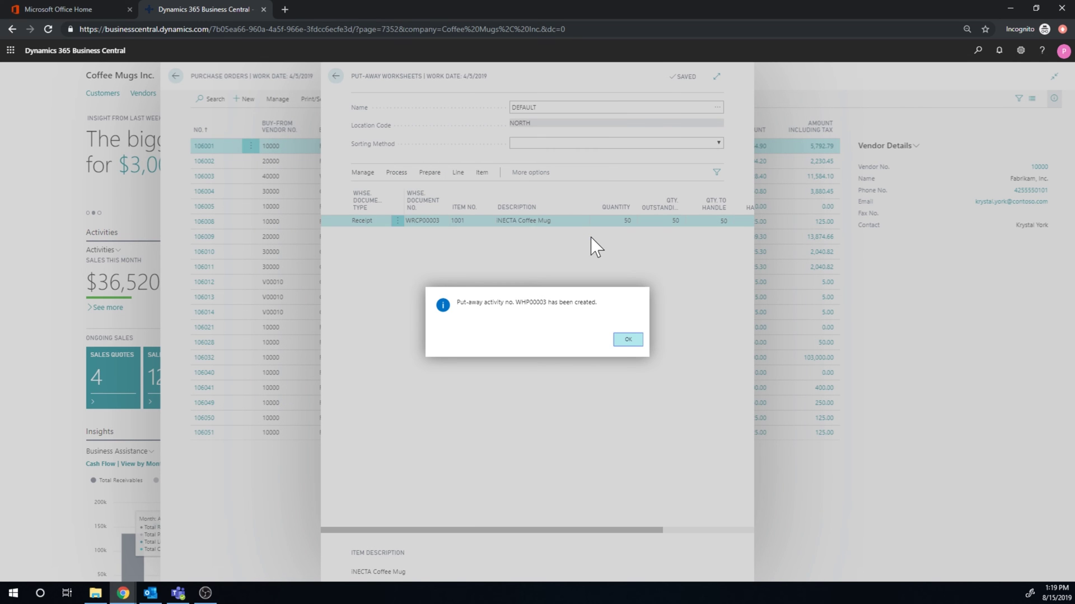
pyautogui.click(628, 340)
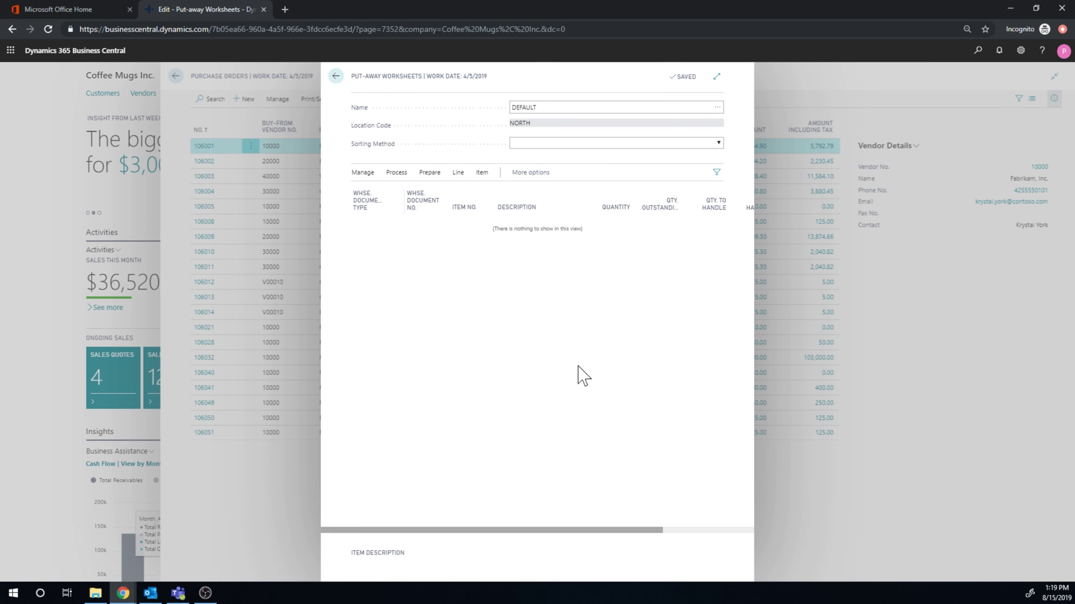
pyautogui.click(995, 51)
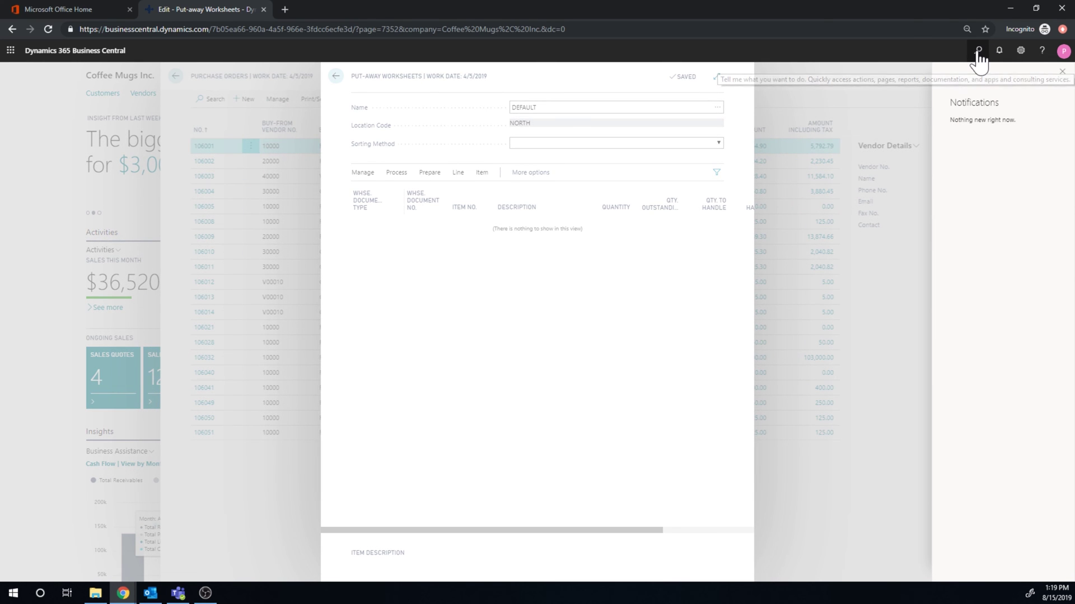
# - Open the STD put-away template from Put-away Templates and review its bin rule columns
pyautogui.click(978, 52)
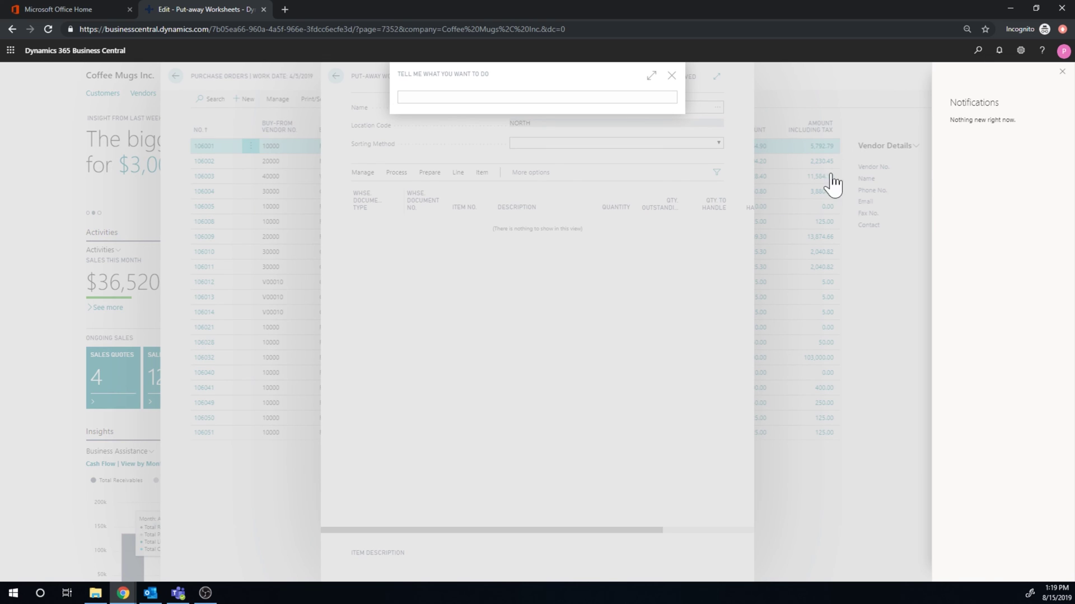
pyautogui.click(1062, 72)
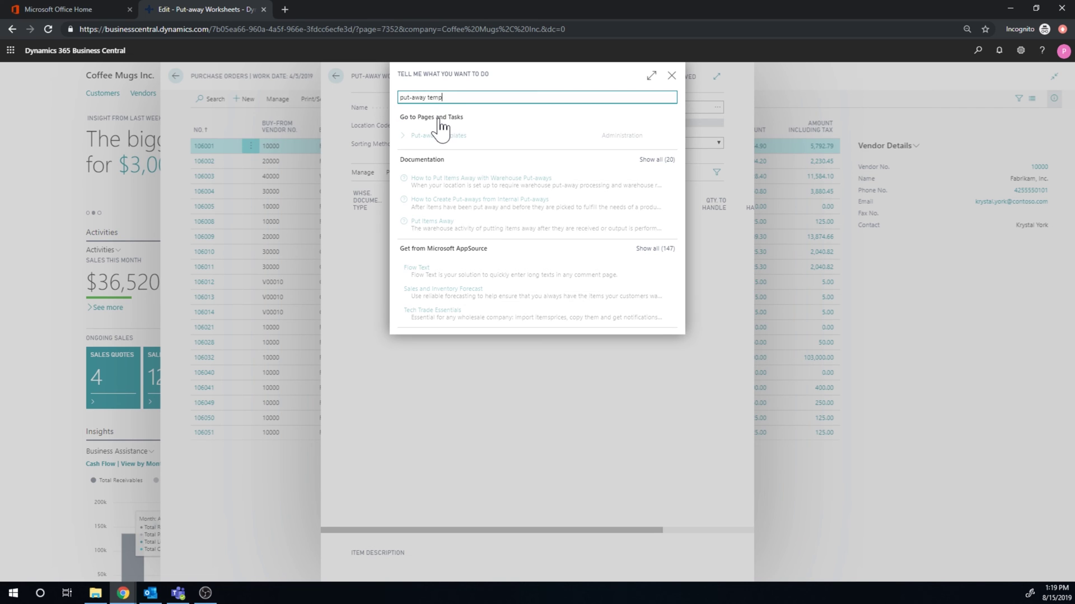
pyautogui.click(444, 137)
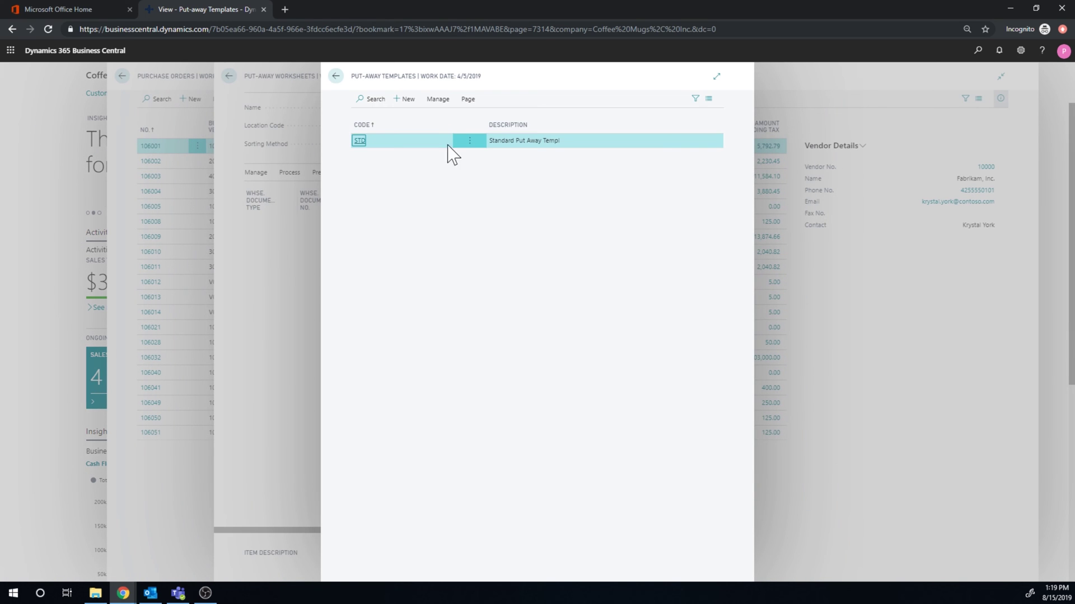
pyautogui.click(436, 101)
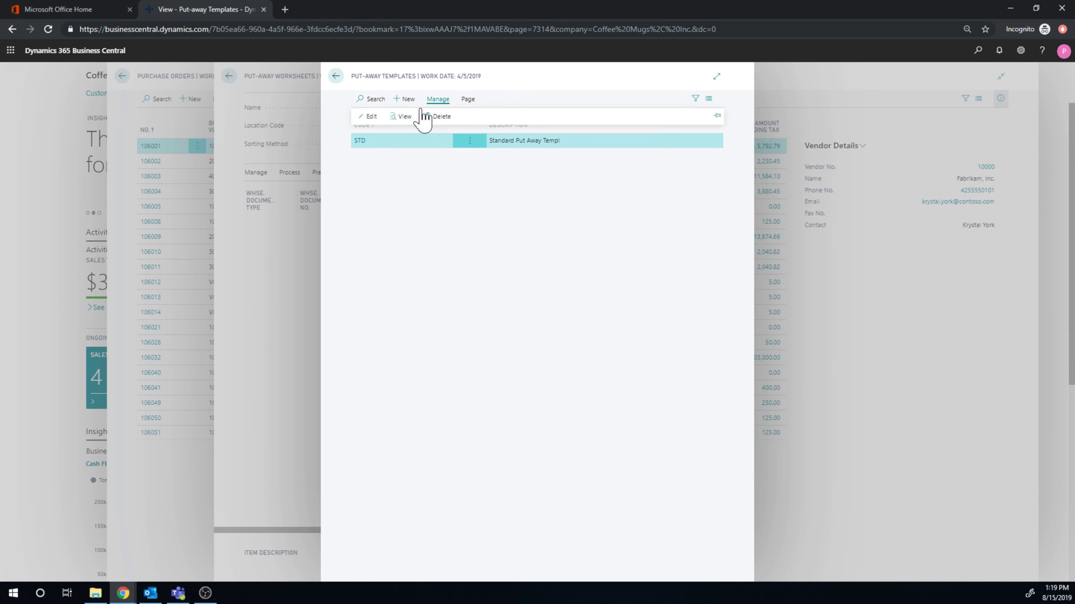
pyautogui.click(371, 116)
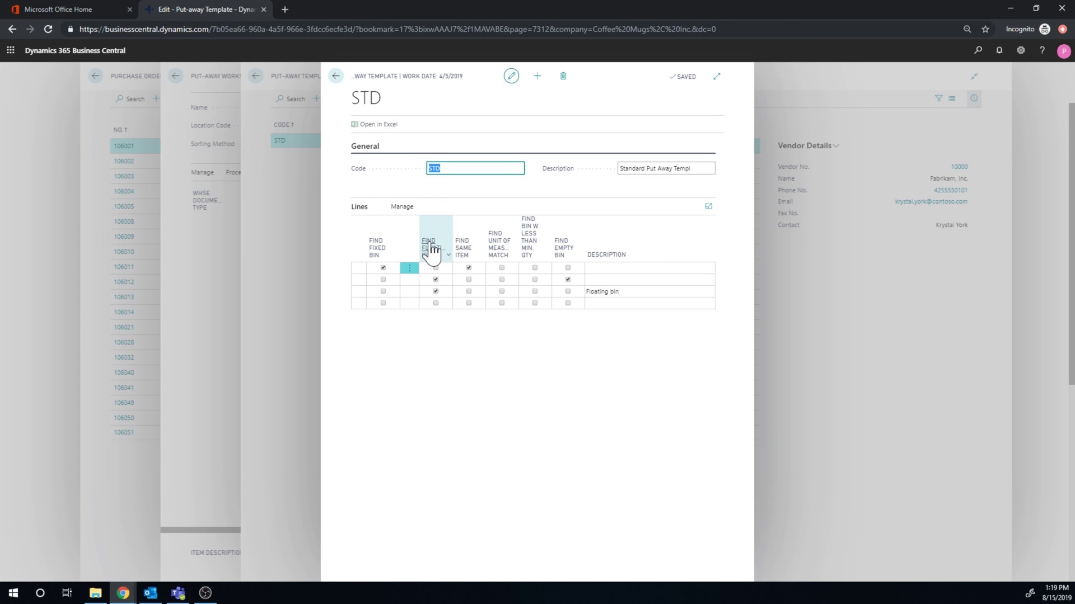
pyautogui.moveTo(382, 230)
pyautogui.moveTo(473, 245)
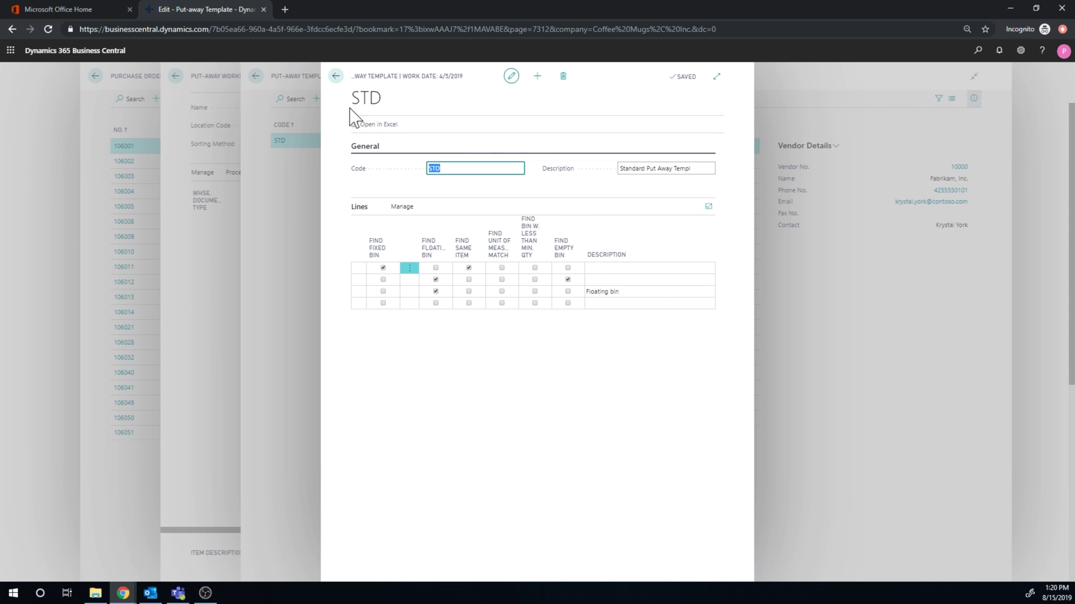
# - Close the template, template list and worksheet to return to Purchase Orders
pyautogui.click(335, 76)
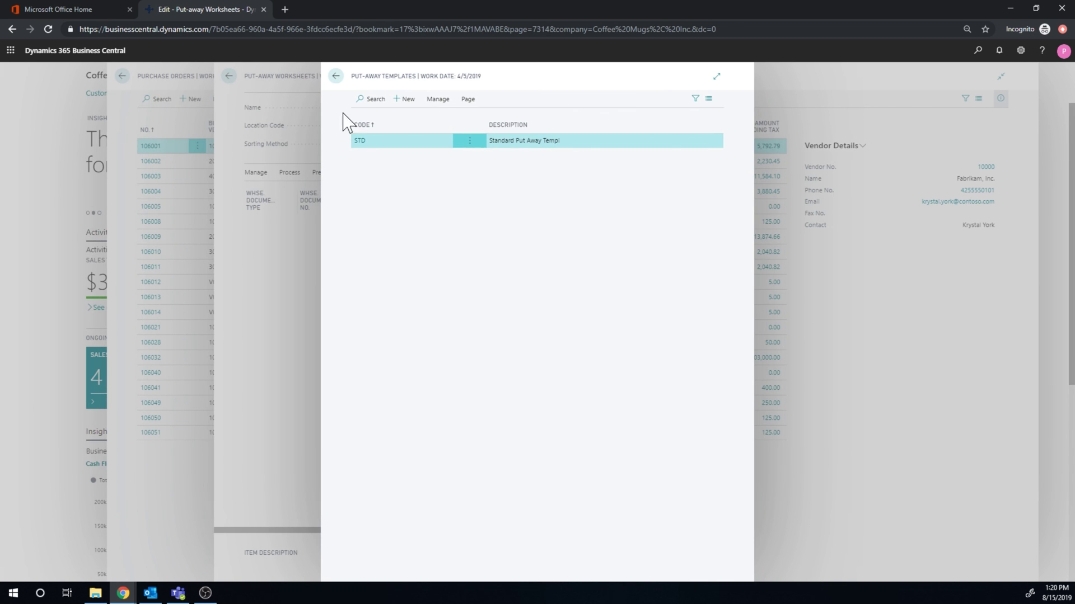
pyautogui.click(336, 77)
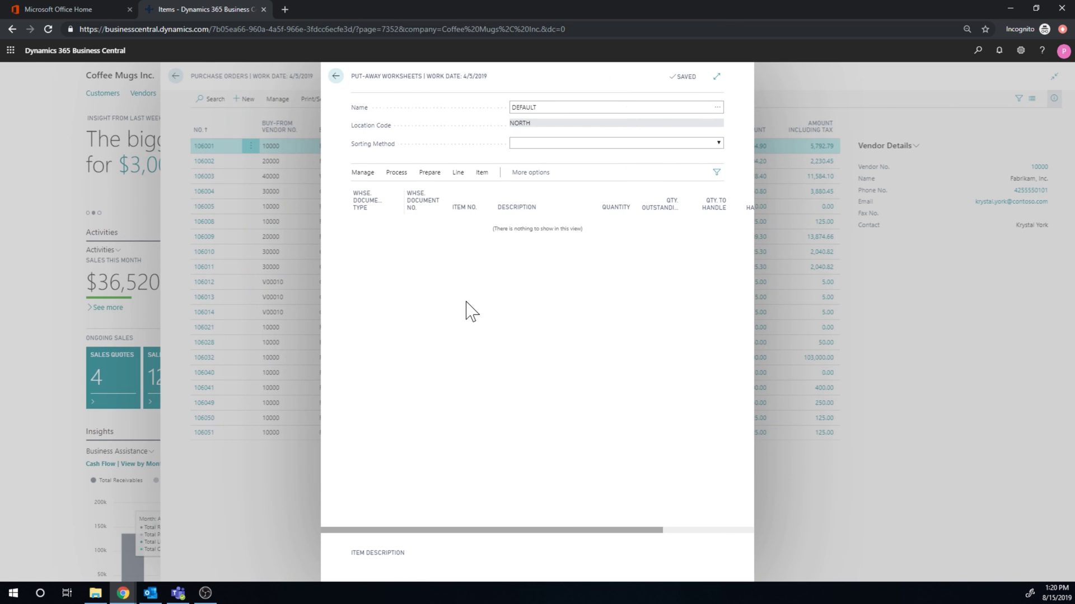
pyautogui.click(335, 77)
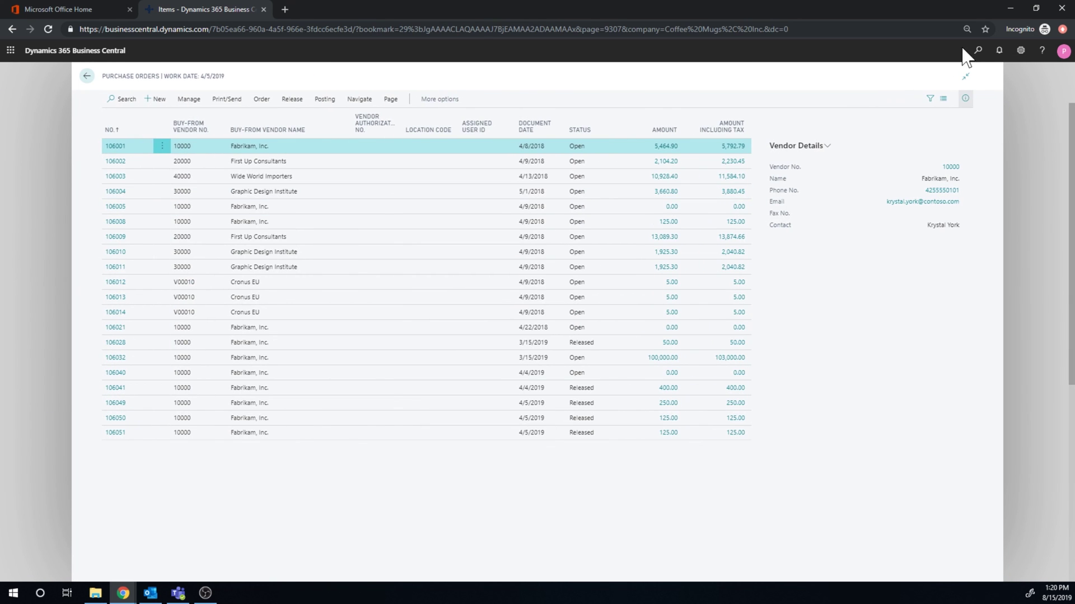
# - Open warehouse put-away WHP00003 from the Warehouse Put-aways list
pyautogui.click(978, 50)
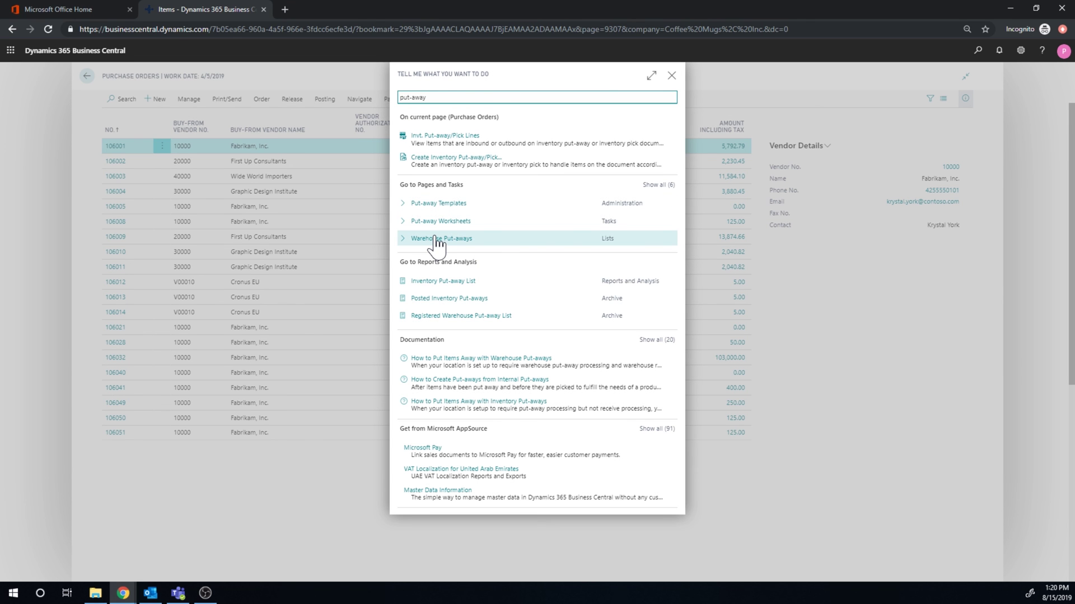
pyautogui.click(436, 242)
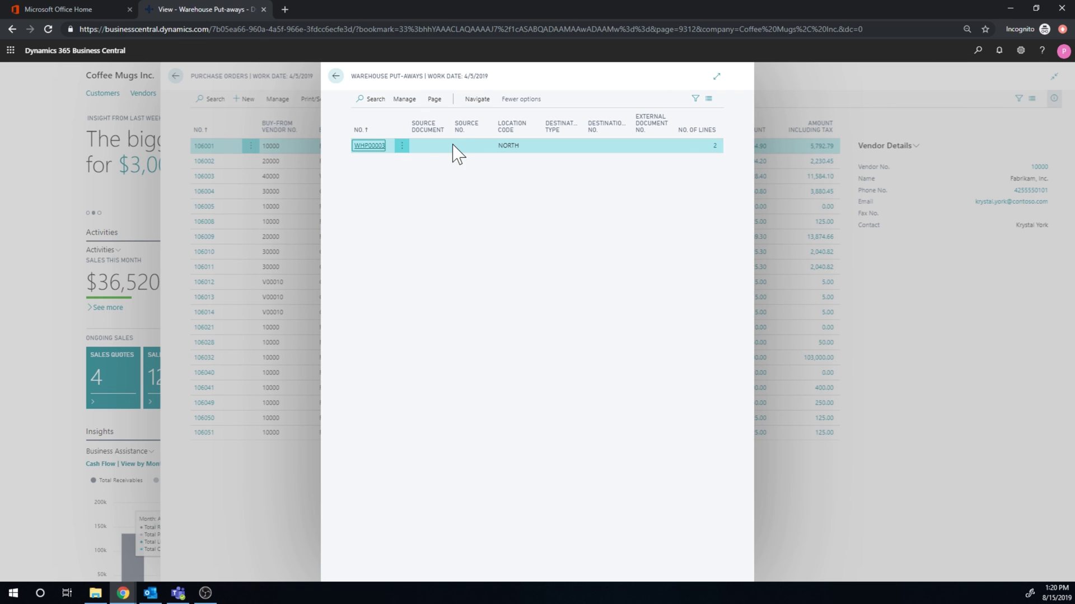
pyautogui.click(434, 99)
pyautogui.click(627, 304)
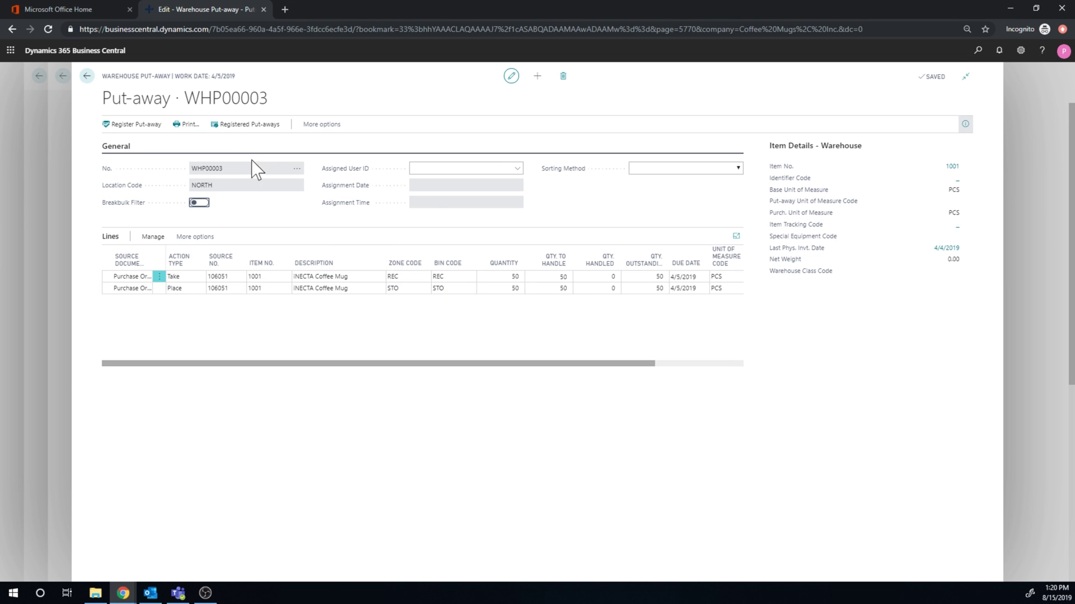
# - Register the put-away of 50 INECTA Coffee Mugs from REC to STO, then go back
pyautogui.click(137, 126)
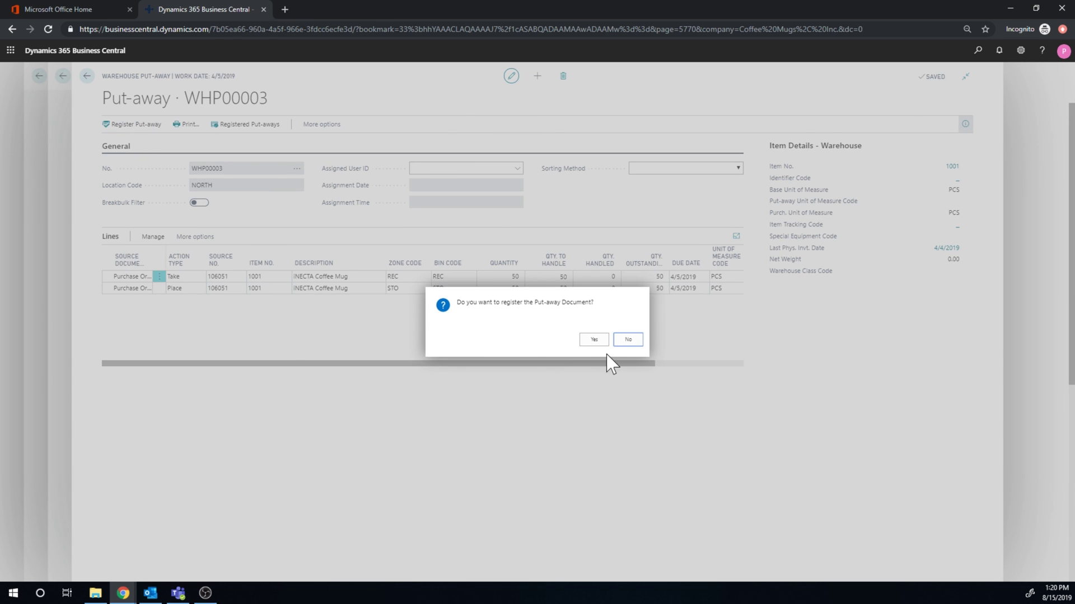
pyautogui.click(594, 340)
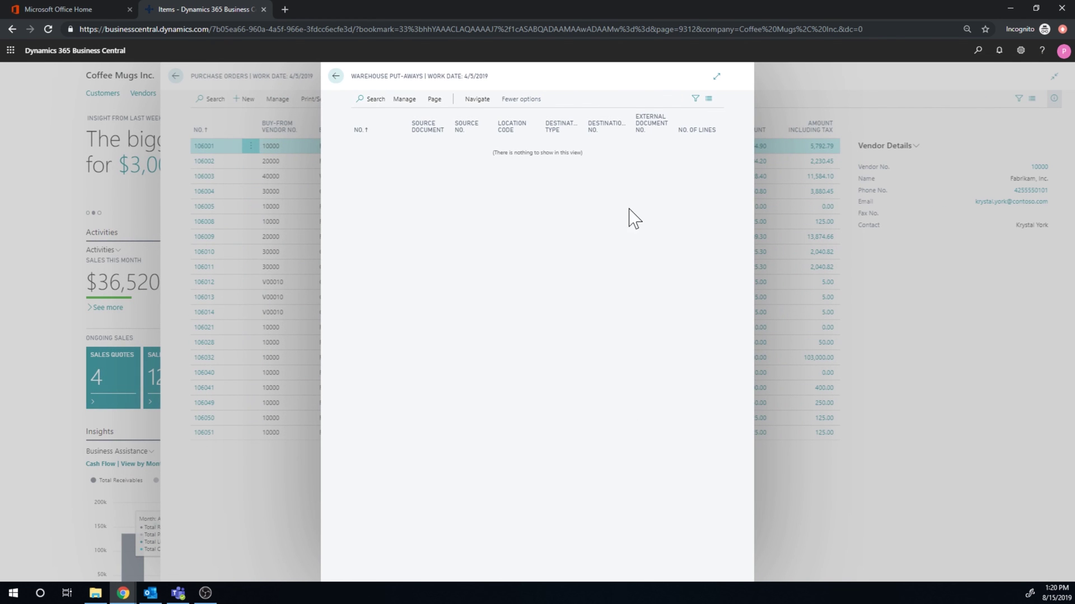
pyautogui.click(336, 76)
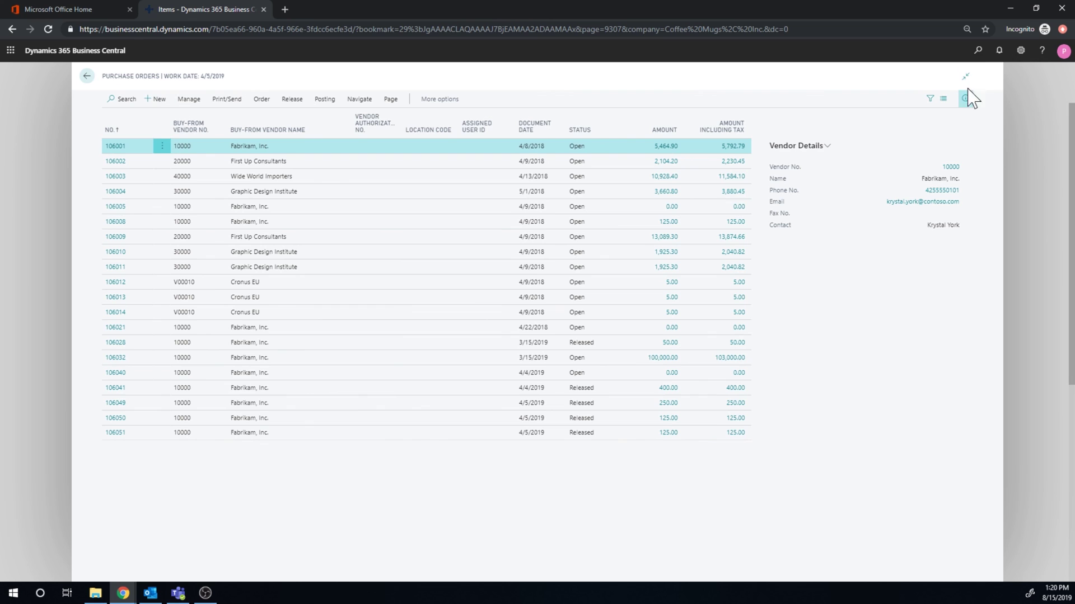
# - Open the expanded Bin Contents page to check that bin STO holds 100 of item 1001
pyautogui.click(978, 51)
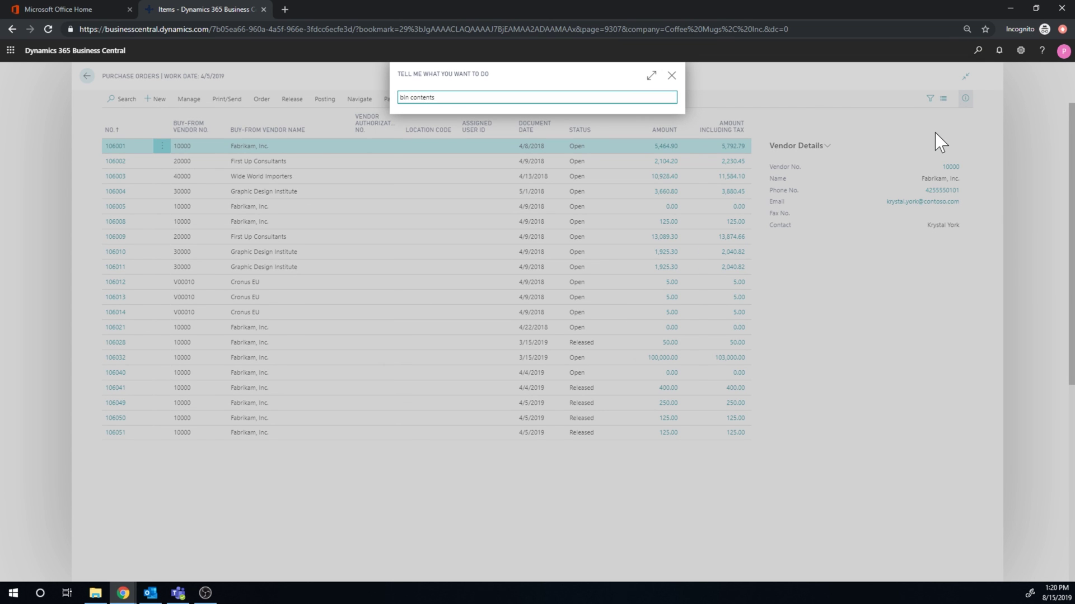
pyautogui.click(433, 136)
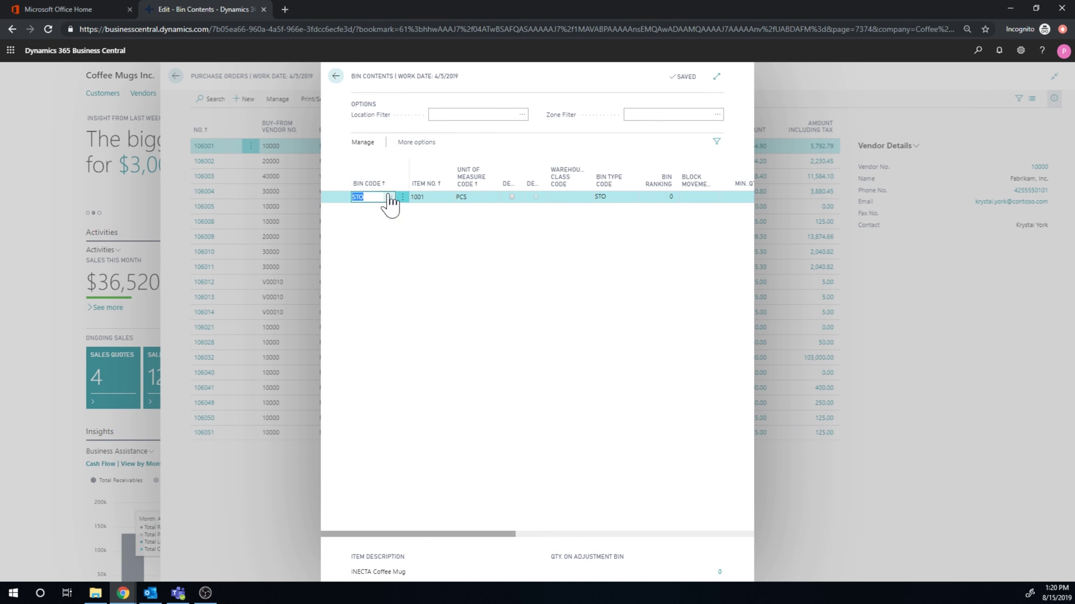
pyautogui.click(716, 77)
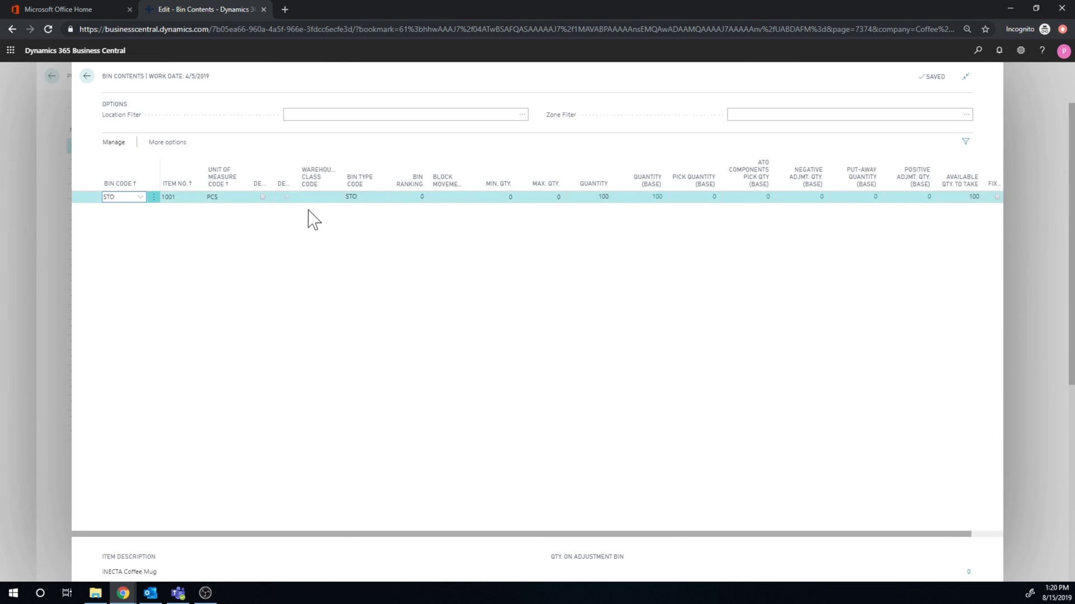